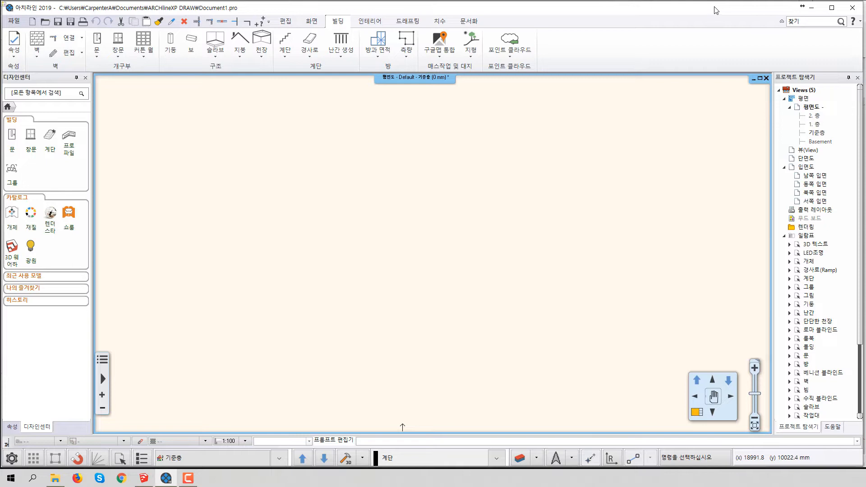
Switch to SketchUp, look at the Add Location map window, and place the Location toolbar clear of the figure.
left_click(142, 482)
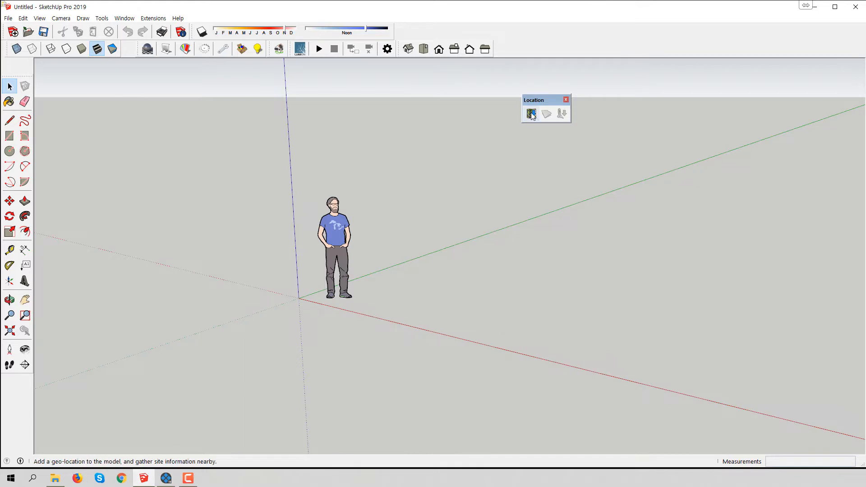
left_click_drag(536, 102, 580, 87)
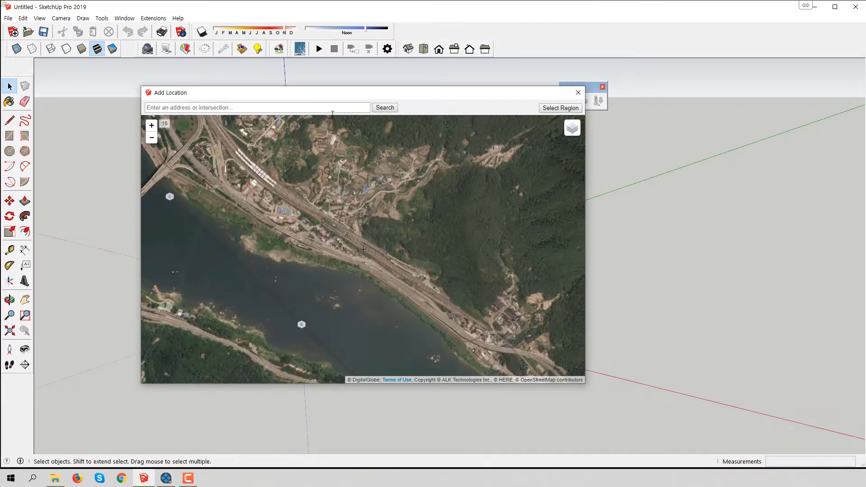
left_click(579, 94)
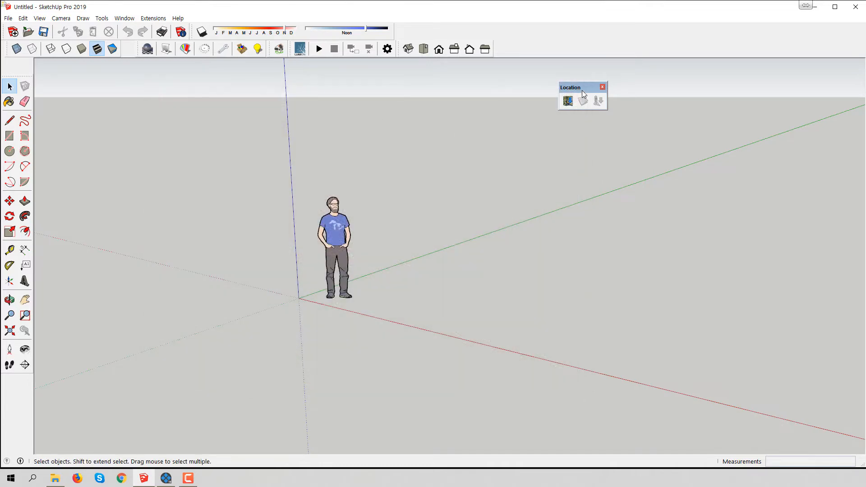
left_click_drag(584, 86, 604, 80)
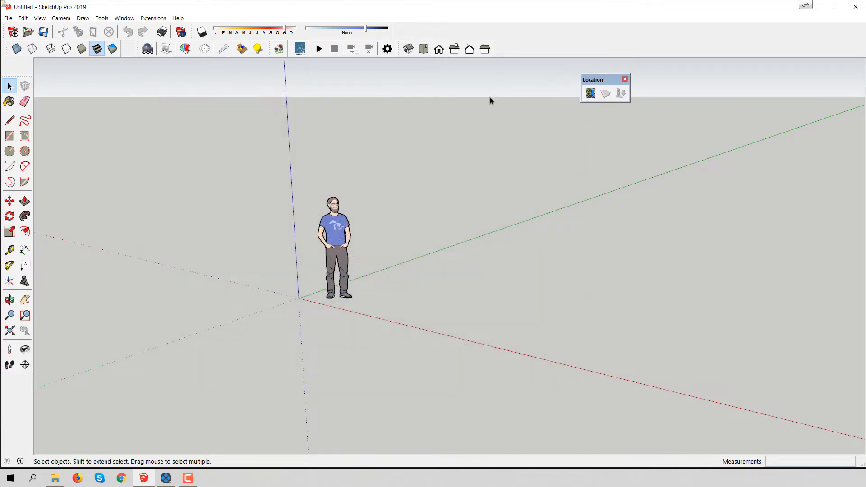
View the Geo-location settings in Model Info and the satellite map offered by its Add Location option.
left_click(123, 19)
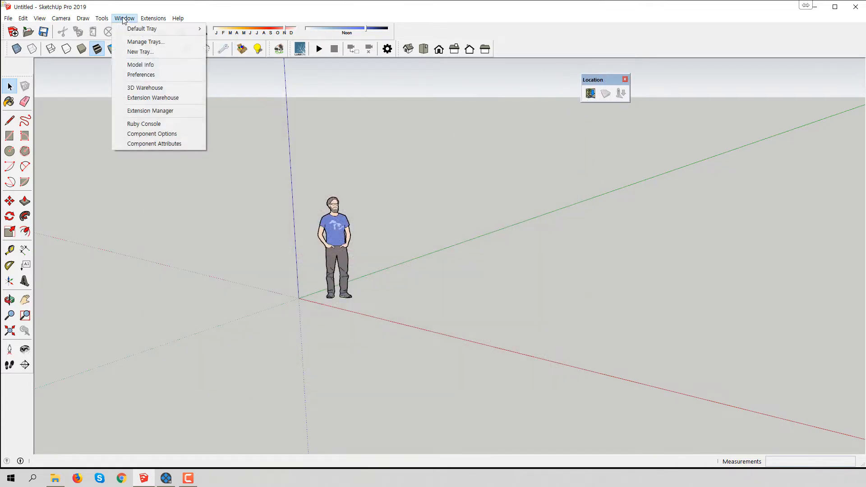
left_click(140, 65)
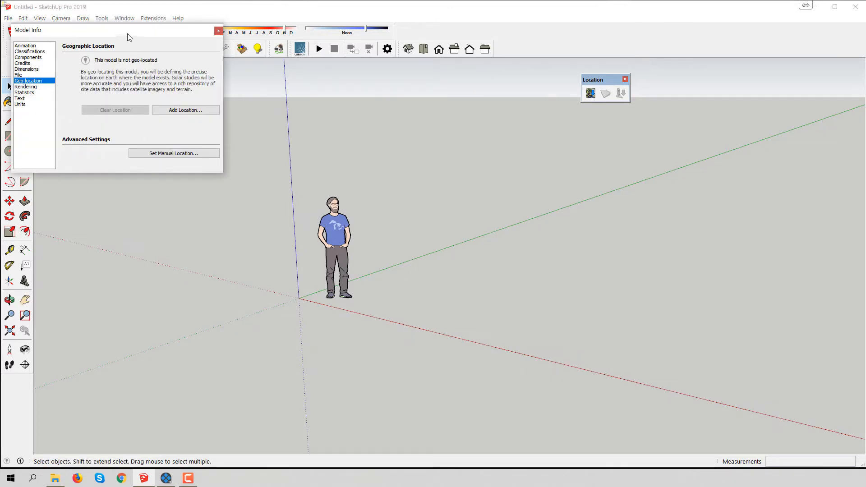
left_click_drag(126, 31, 162, 51)
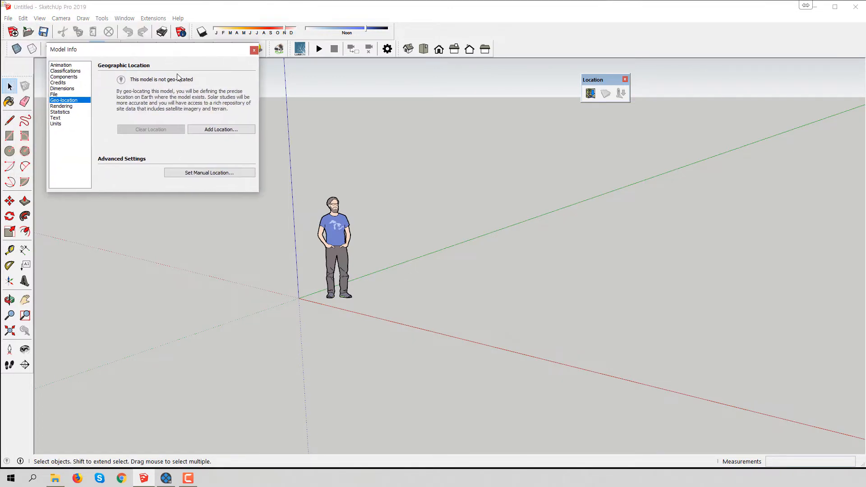
left_click(226, 131)
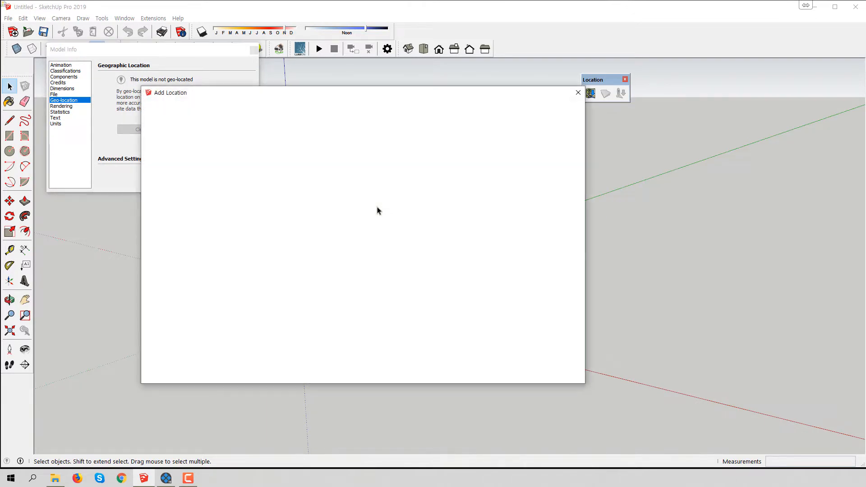
left_click_drag(511, 93, 651, 130)
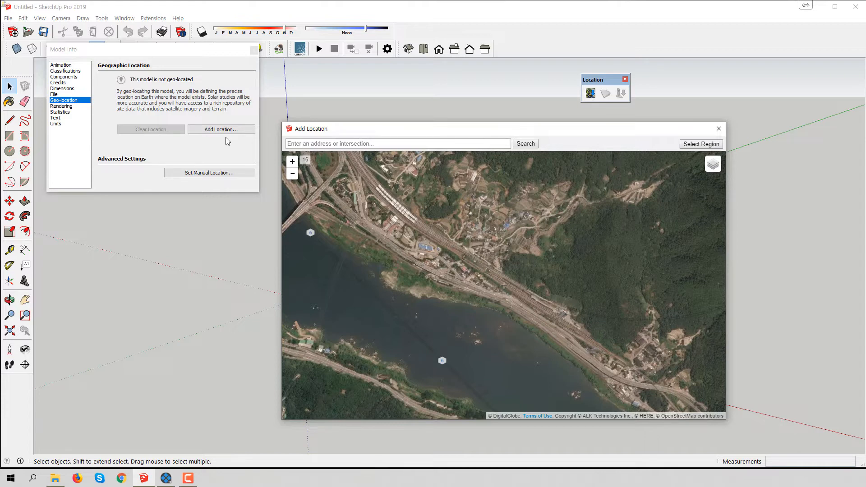
left_click_drag(445, 128, 450, 112)
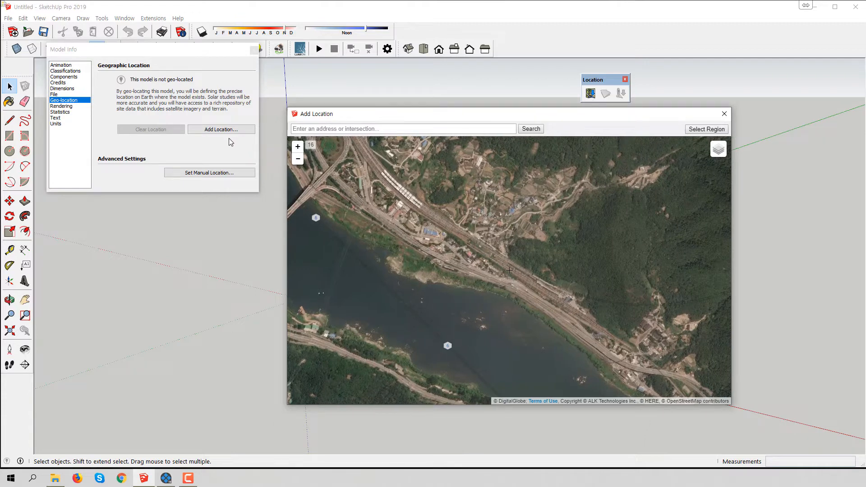
left_click(725, 114)
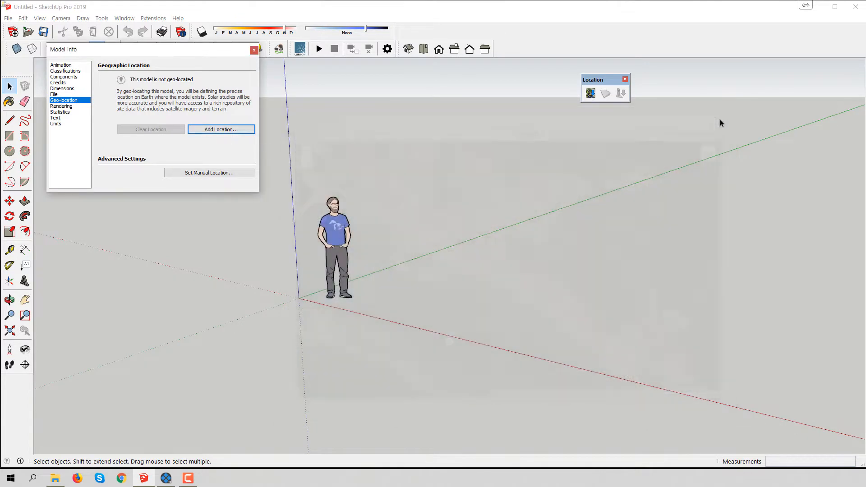
Examine the latitude and longitude fields of the Set Manual Geo-location dialog and leave it without changes.
left_click(205, 175)
left_click_drag(170, 88, 573, 212)
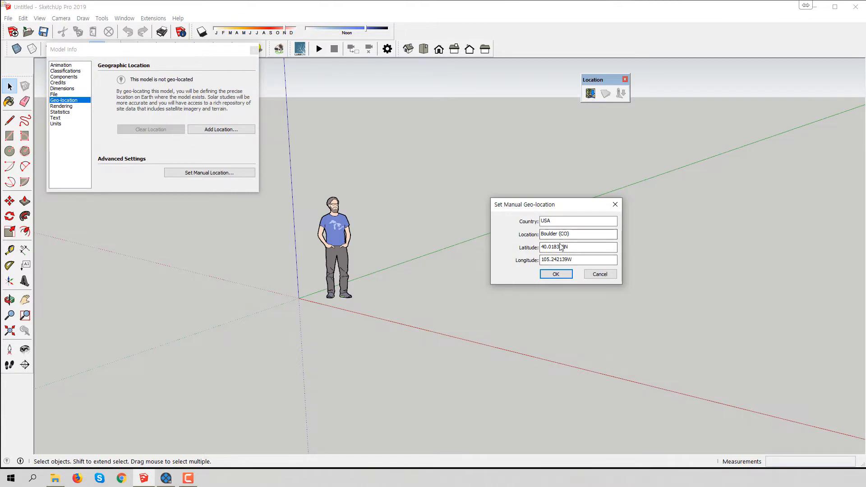
left_click(578, 249)
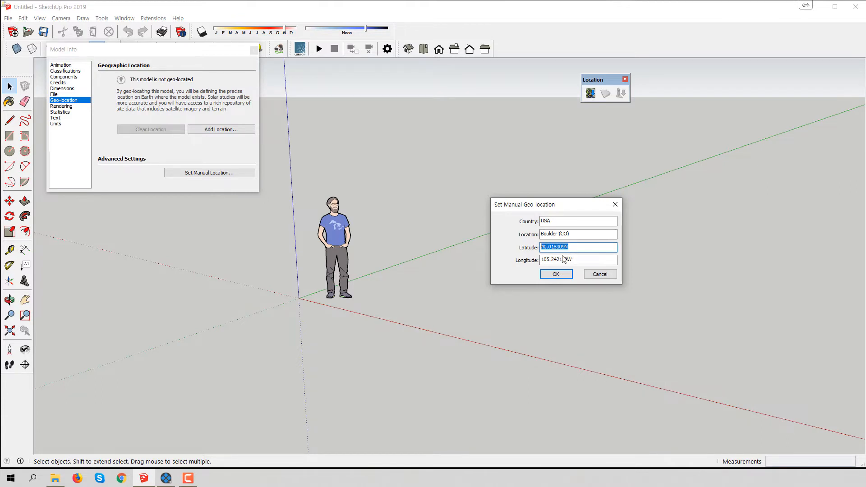
left_click_drag(570, 260, 517, 262)
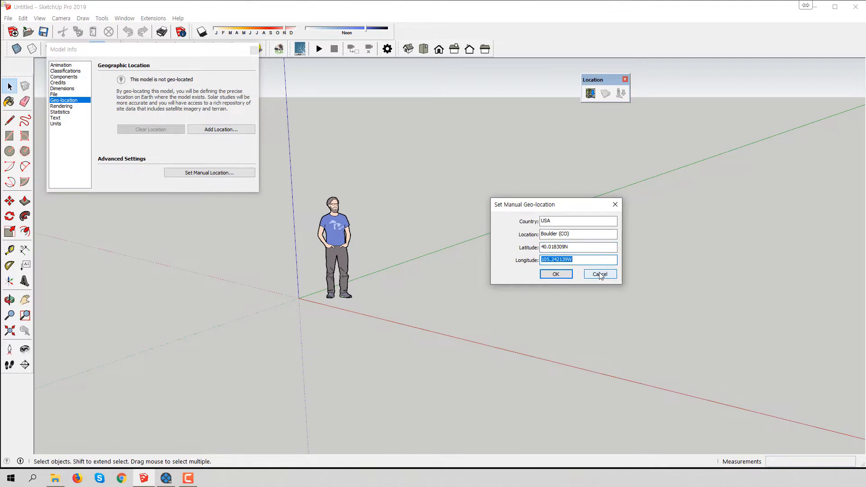
left_click(574, 248)
left_click(577, 261)
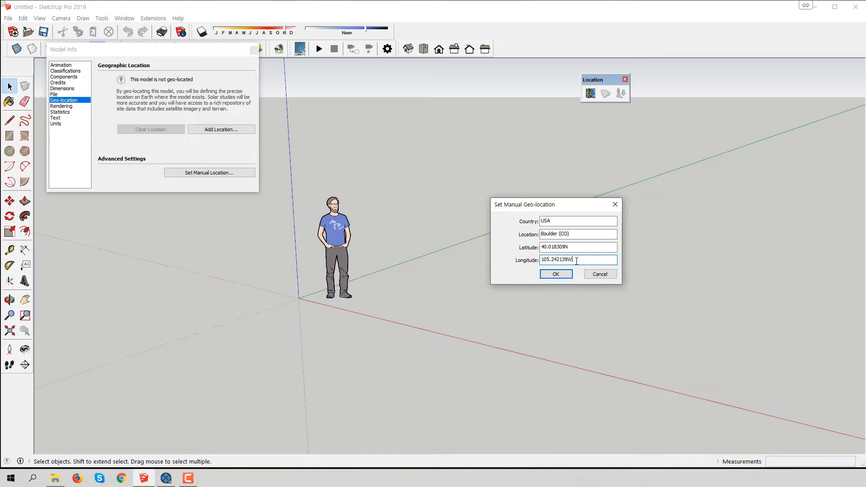
left_click(601, 274)
Reopen the Add Location window from the Geo-location settings and switch its base layer to Map.
left_click_drag(164, 53, 198, 82)
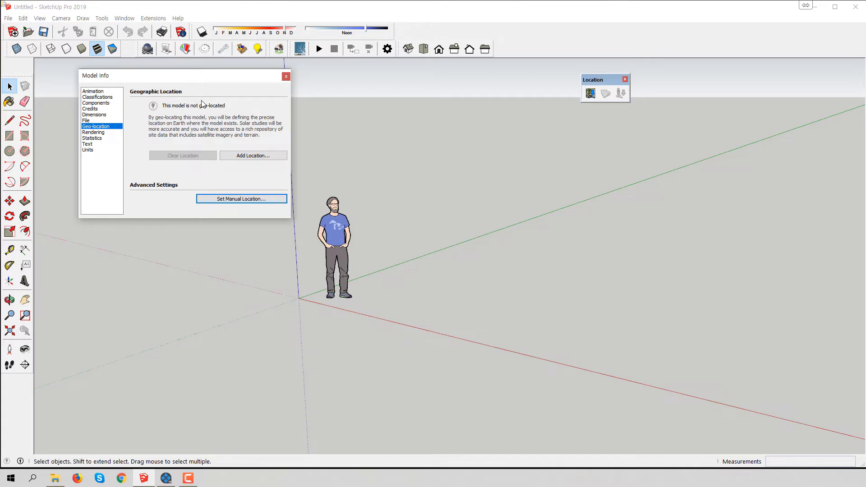
left_click(243, 155)
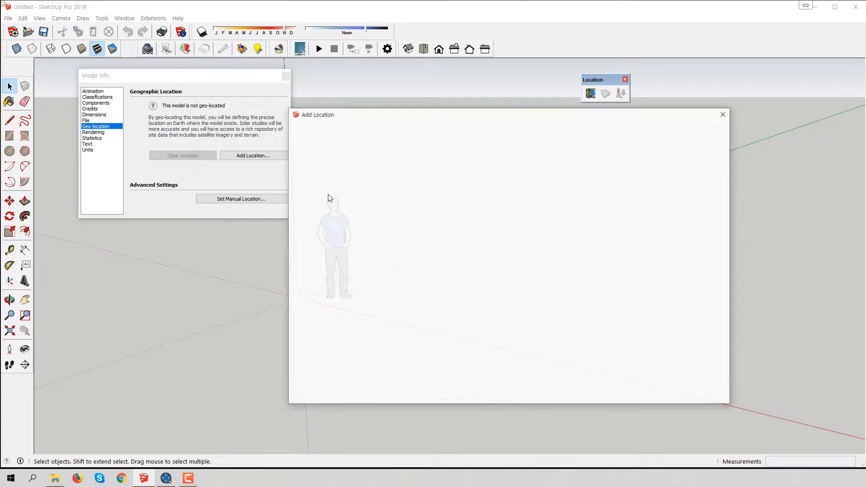
left_click_drag(364, 222, 529, 256)
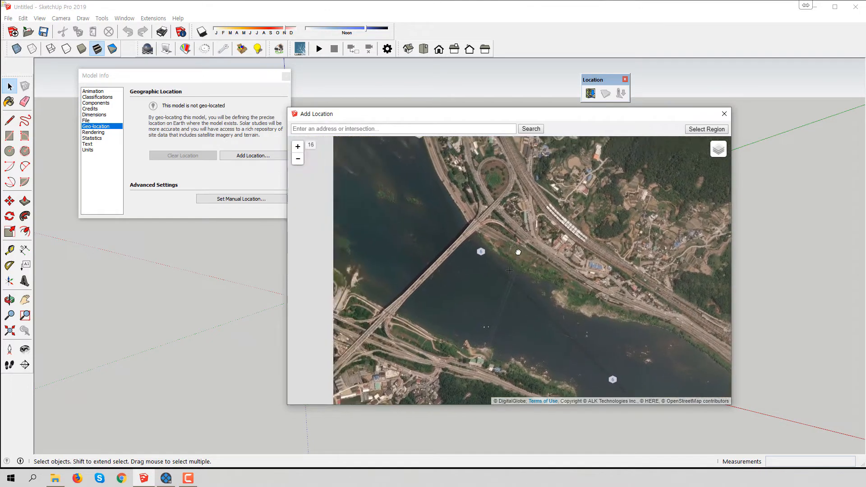
left_click(719, 149)
left_click(713, 158)
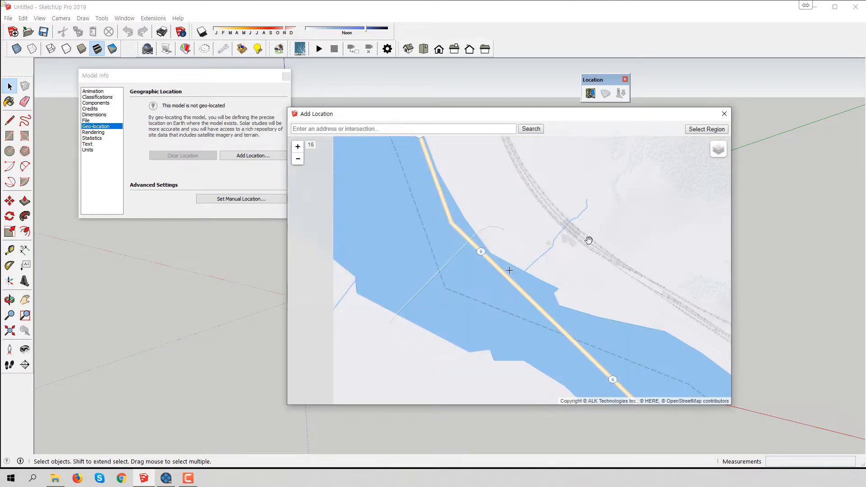
Examine the wider river area on the Add Location map at zoom level 13, first as Map and again as Satellite.
scroll(589, 240, "down", 1)
scroll(590, 240, "down", 1)
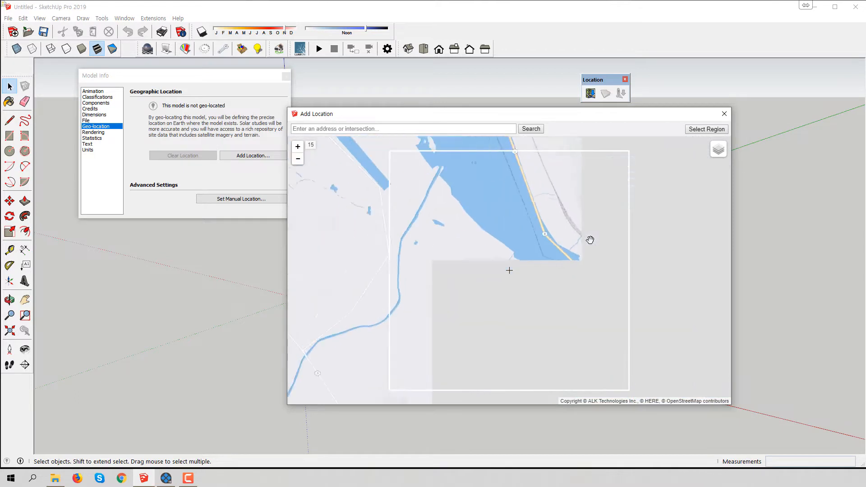
left_click_drag(547, 253, 528, 328)
scroll(527, 322, "down", 1)
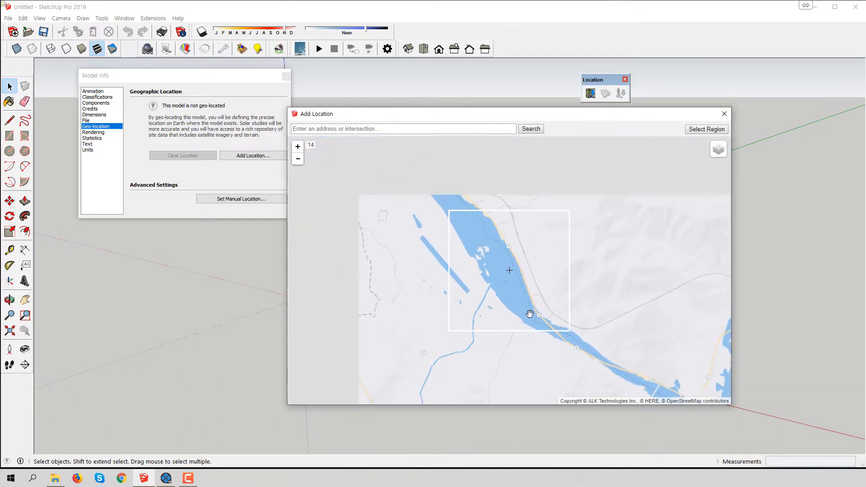
left_click_drag(490, 291, 573, 270)
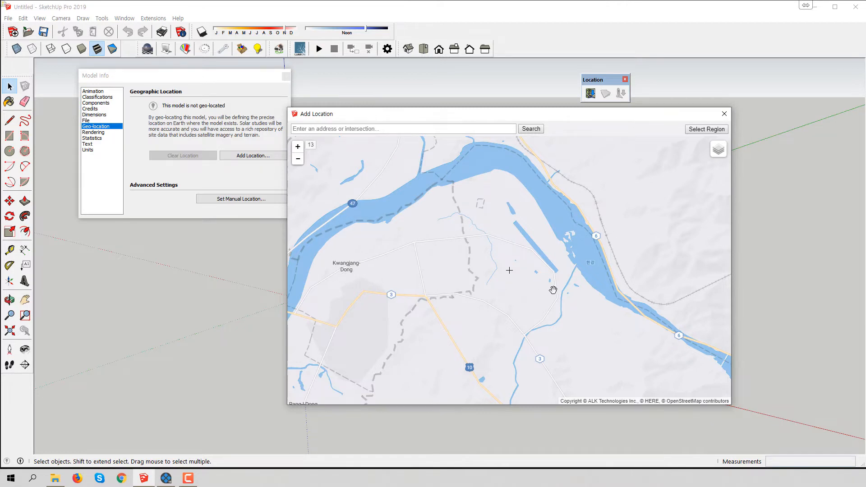
left_click_drag(552, 290, 439, 242)
left_click_drag(540, 270, 439, 227)
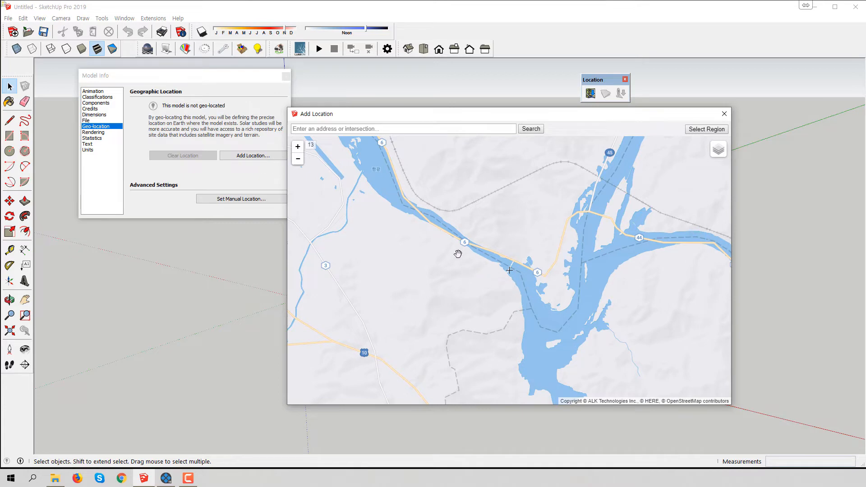
left_click_drag(458, 252, 515, 281)
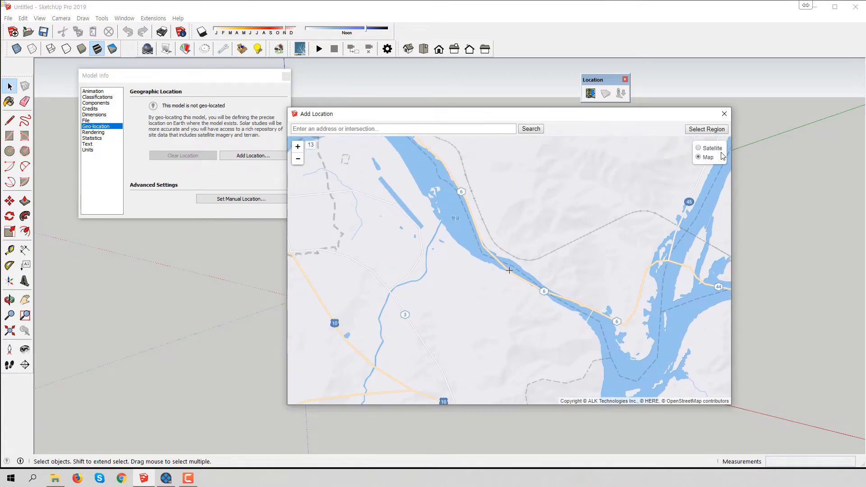
left_click(706, 154)
left_click_drag(504, 231, 519, 229)
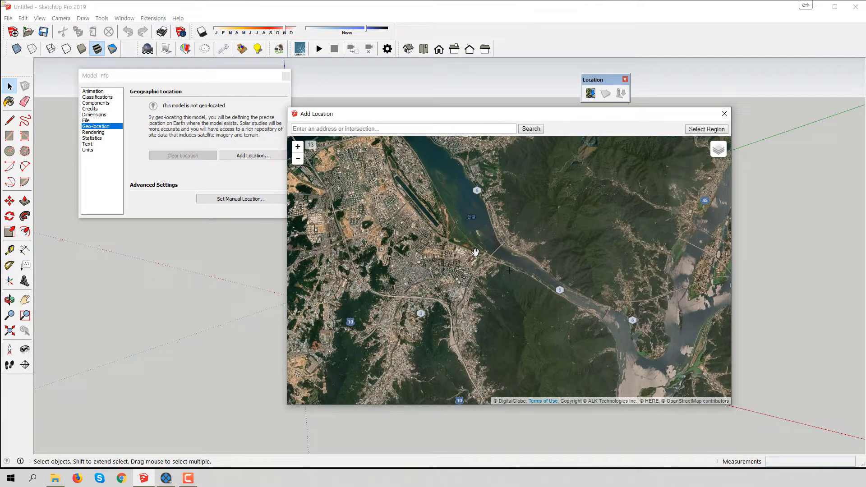
Switch to ARCHLine.XP and start importing a map as terrain with 높은 (high) resolution and the north direction applied.
left_click(166, 479)
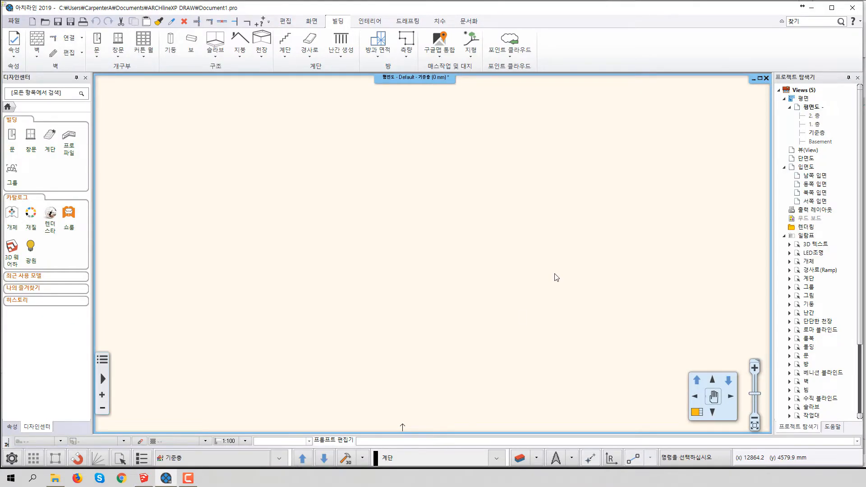
left_click(440, 48)
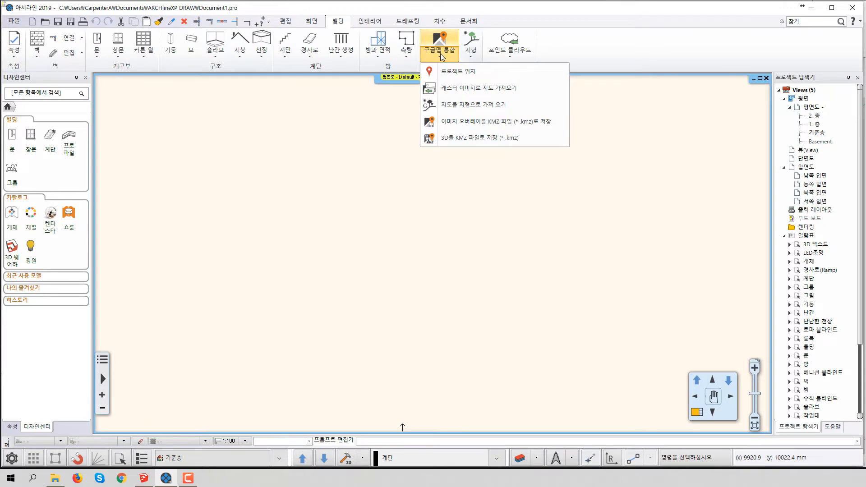
left_click(468, 110)
left_click(457, 221)
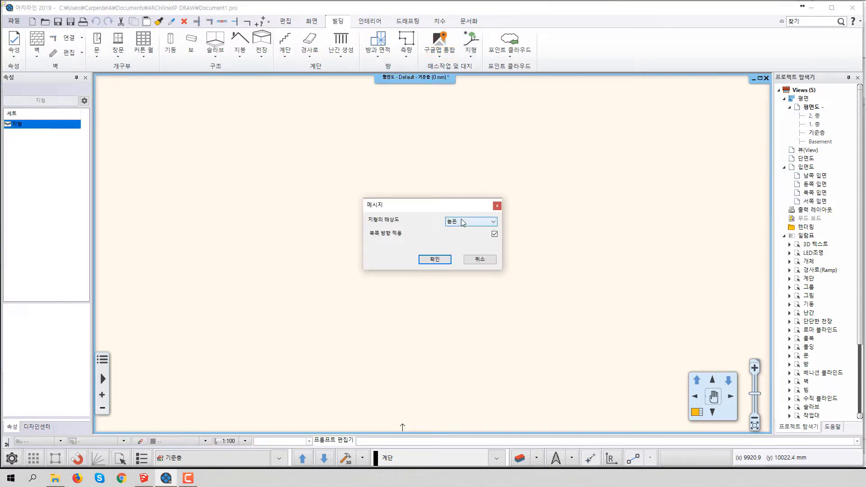
left_click(463, 243)
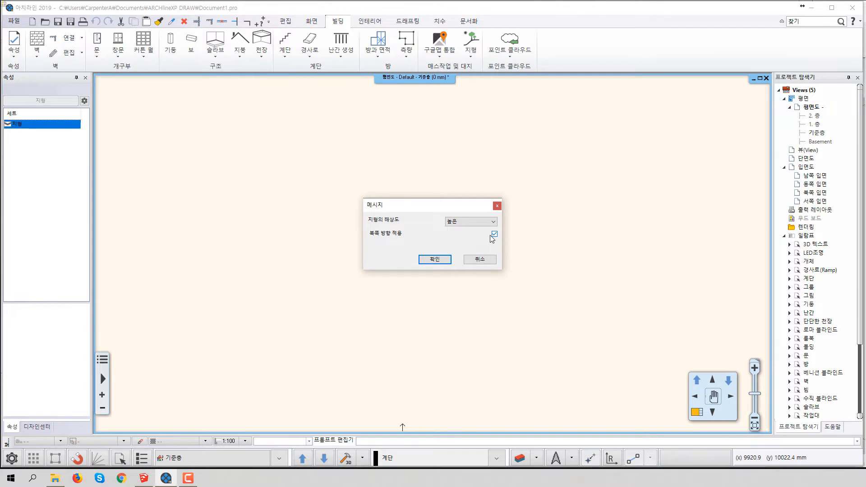
left_click(431, 261)
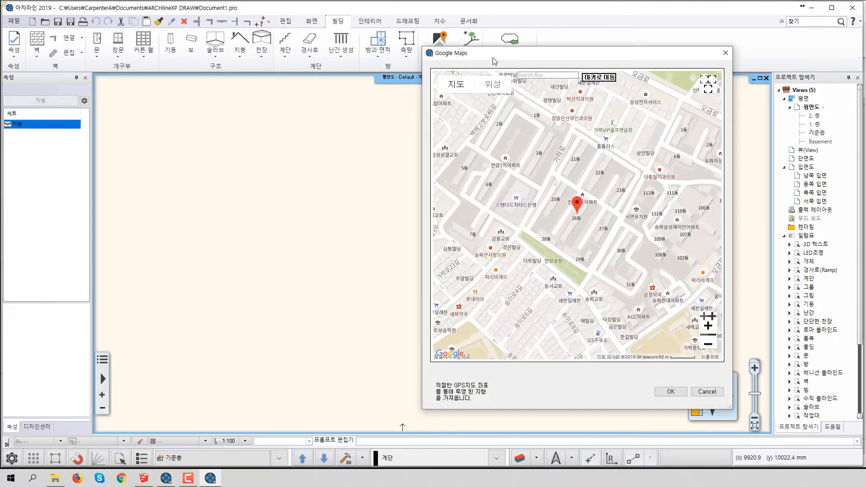
Set SketchUp's Add Location map behind the ARCHLine.XP Google Maps window and turn on the Google map's 지형 (terrain) option.
left_click(144, 479)
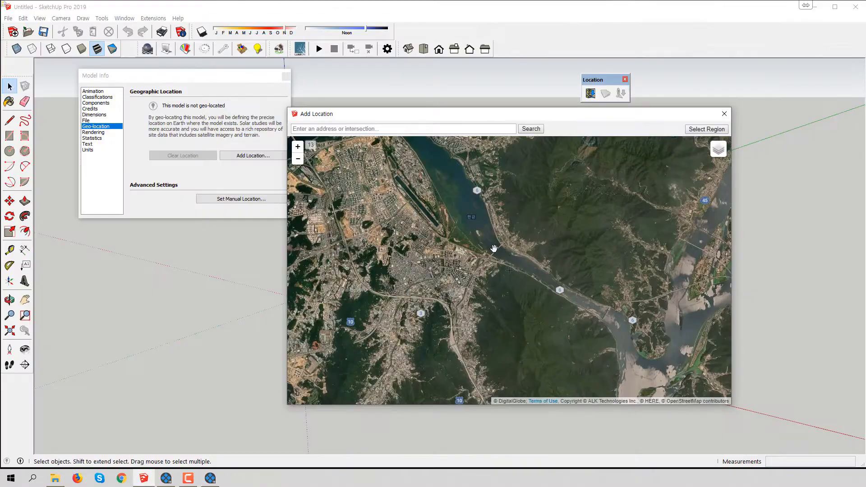
left_click_drag(471, 118, 481, 100)
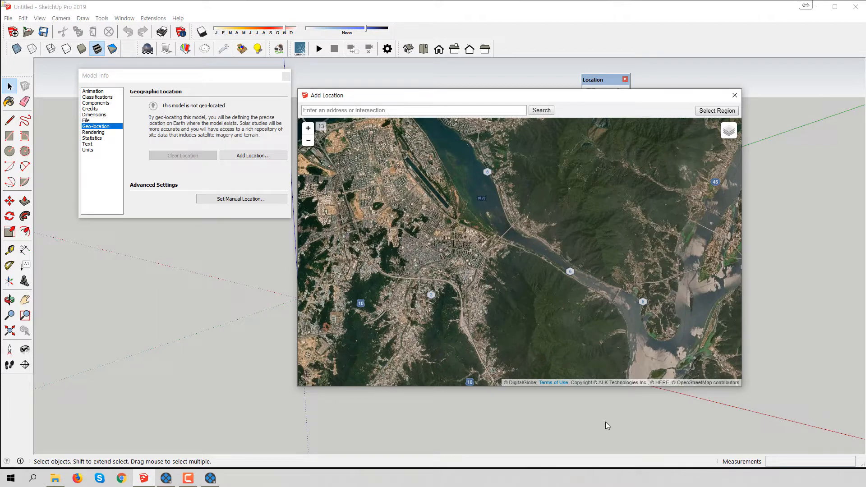
left_click(209, 479)
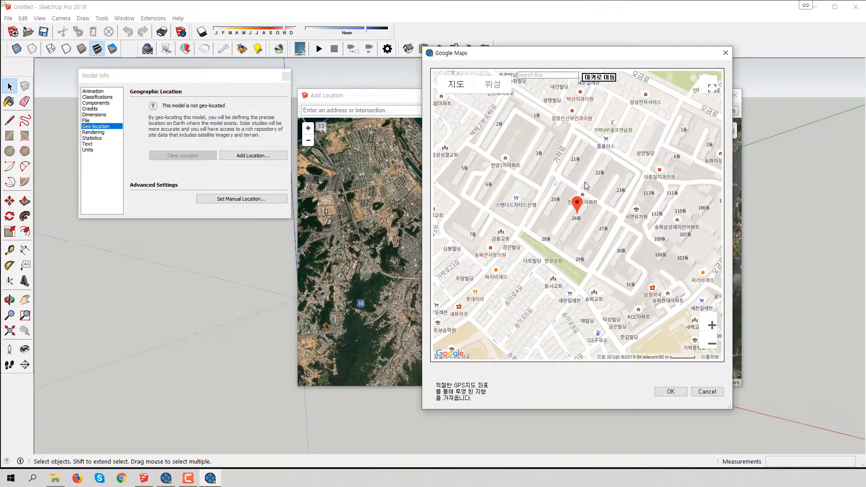
left_click_drag(587, 185, 582, 202)
mouse_move(462, 86)
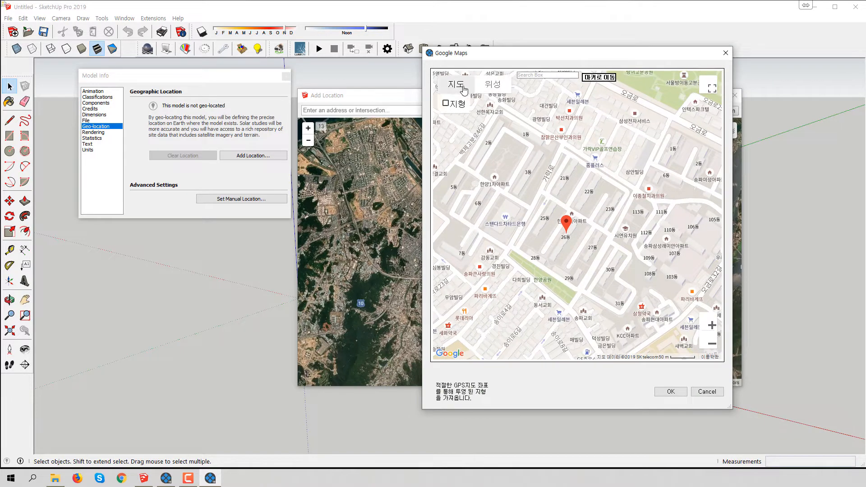
left_click(454, 111)
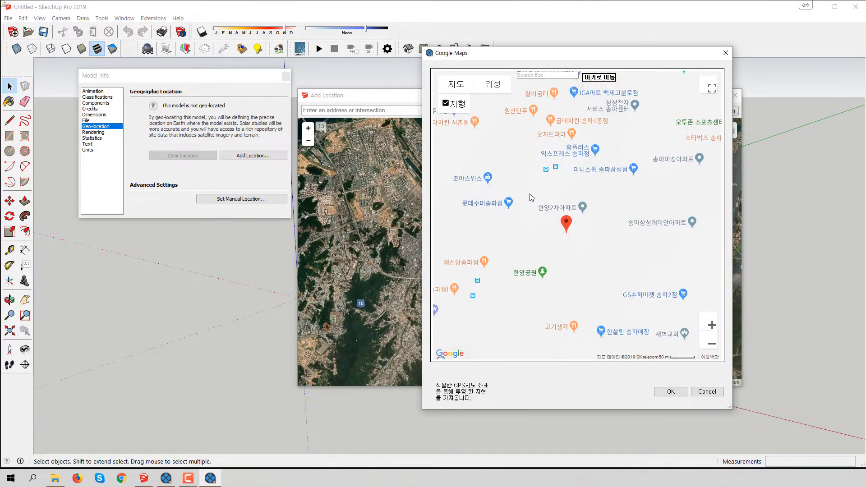
Switch the Google map to 위성 (satellite) and move it to the river valley with the dam at 팔당.
left_click(493, 84)
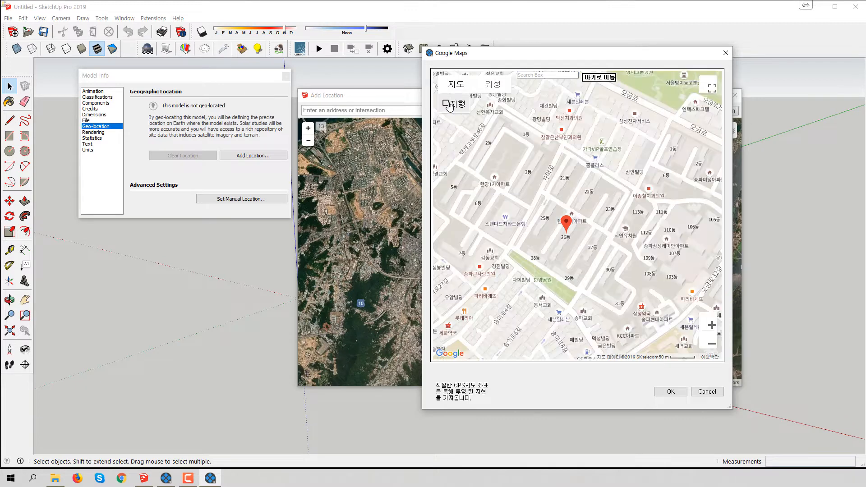
left_click(712, 343)
left_click(712, 343)
mouse_move(611, 194)
left_mouse_down()
mouse_move(565, 274)
mouse_move(505, 323)
left_mouse_up()
left_click_drag(684, 92, 515, 158)
left_click_drag(690, 349, 608, 204)
left_click(709, 322)
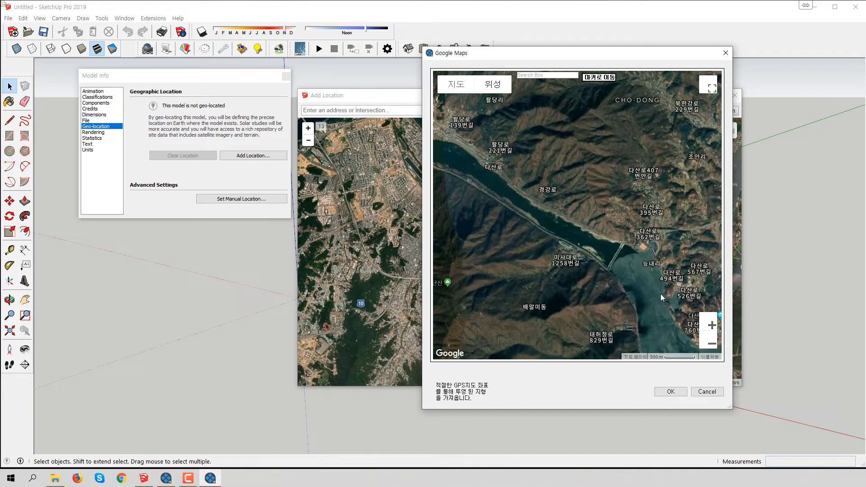
Frame the 팔당대교 bridge, the riverbank and the 팔당 station on the satellite map at the 100 m scale.
mouse_move(530, 205)
left_mouse_down()
mouse_move(631, 257)
mouse_move(569, 182)
left_mouse_up()
left_click_drag(625, 235, 546, 203)
left_click(712, 325)
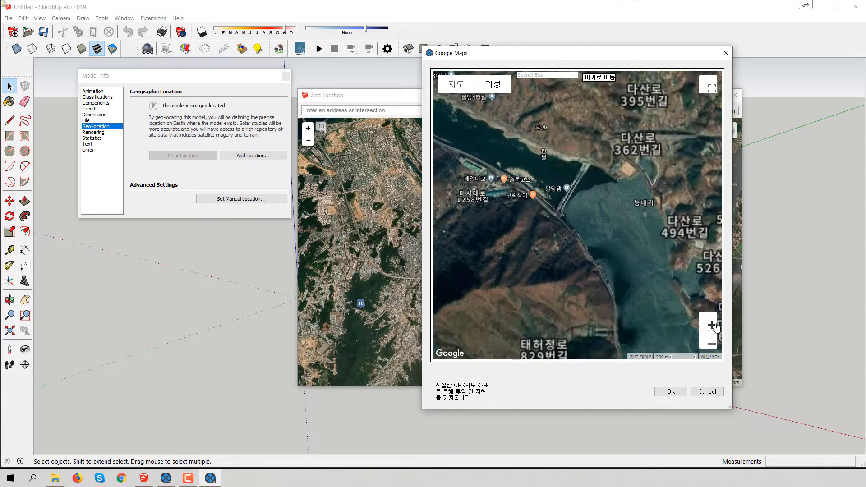
left_click_drag(516, 162, 596, 230)
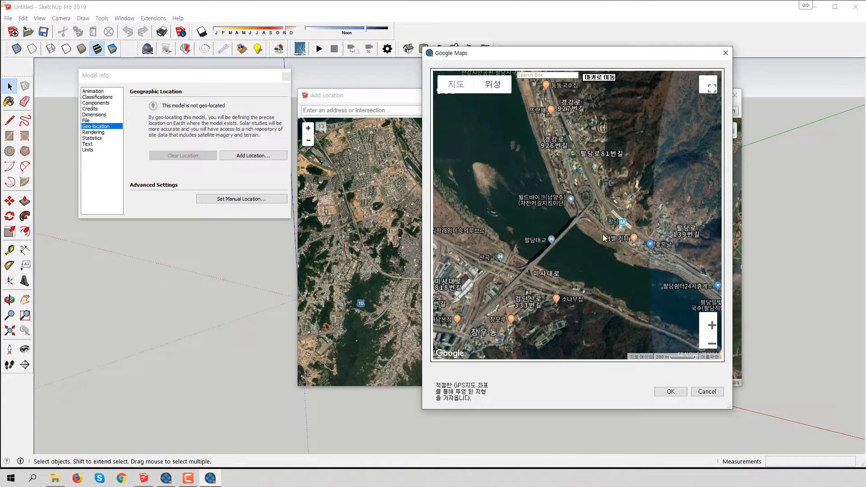
left_click(712, 325)
left_click_drag(608, 232, 567, 212)
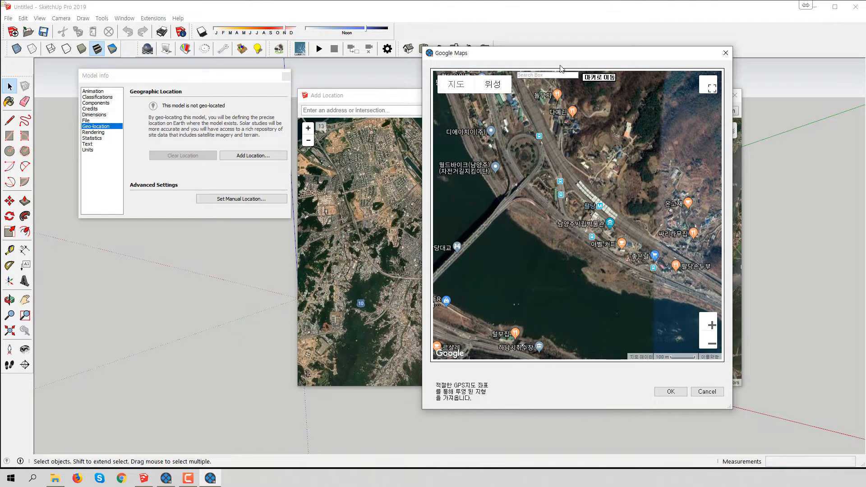
Set the Google Maps window aside and frame the same river bridge on SketchUp's Add Location map at zoom level 15.
left_click_drag(562, 54, 772, 67)
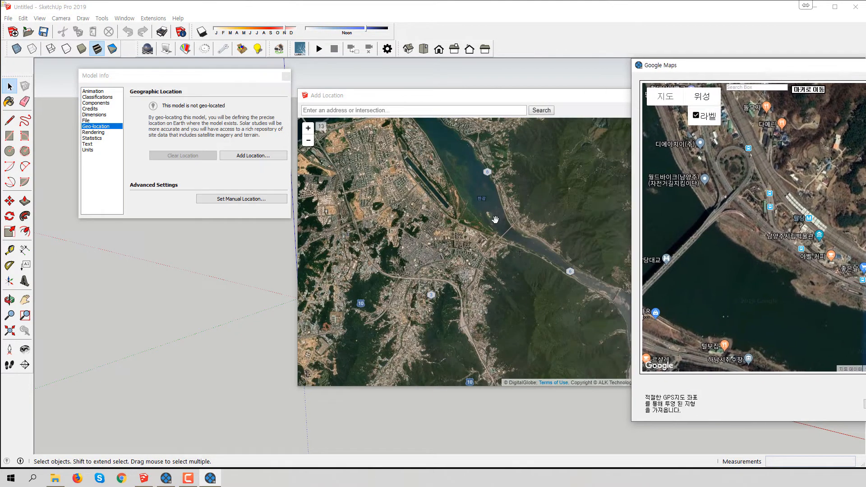
left_click_drag(503, 235, 478, 240)
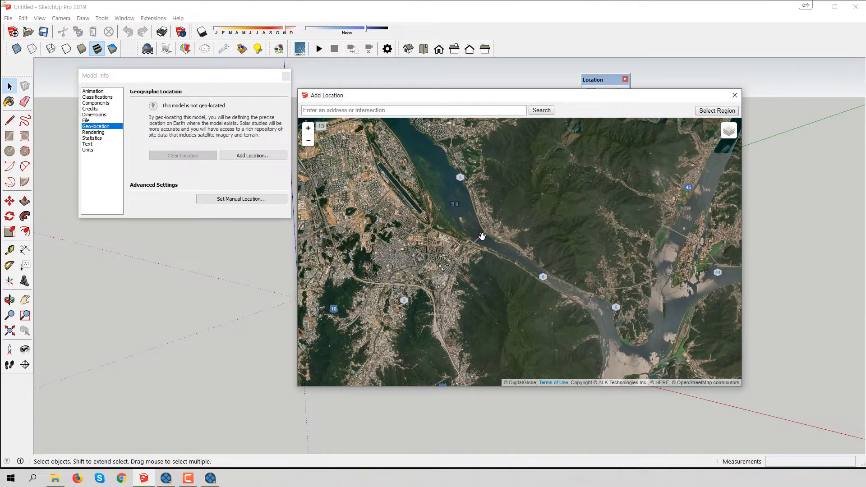
scroll(481, 238, "up", 2)
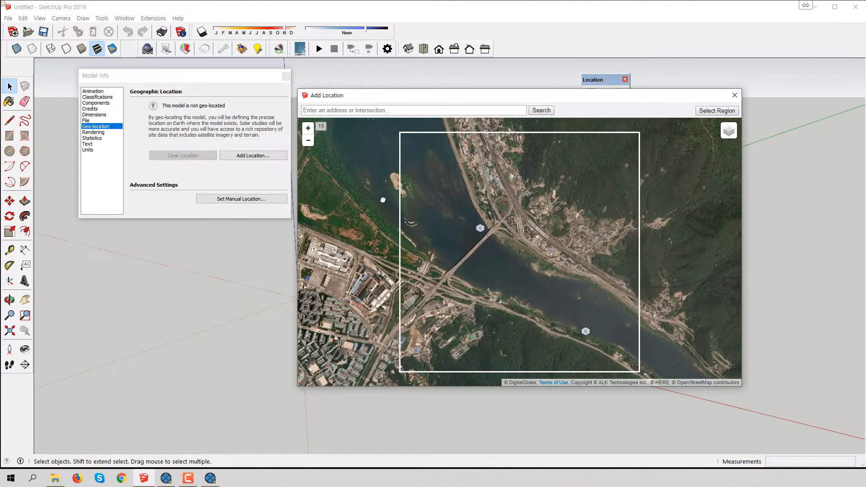
scroll(487, 204, "up", 1)
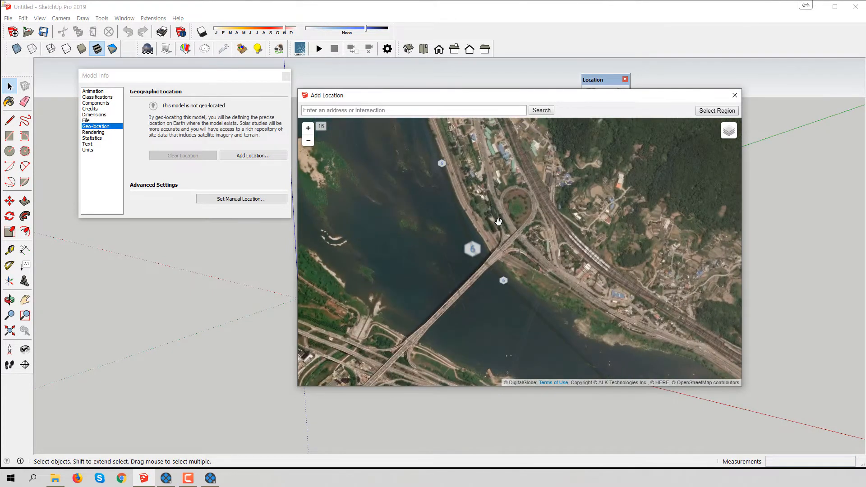
scroll(508, 227, "down", 1)
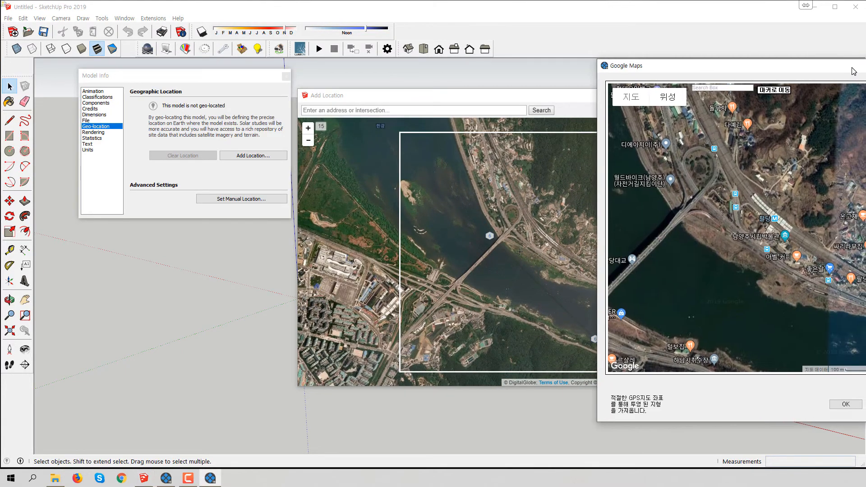
left_click(536, 98)
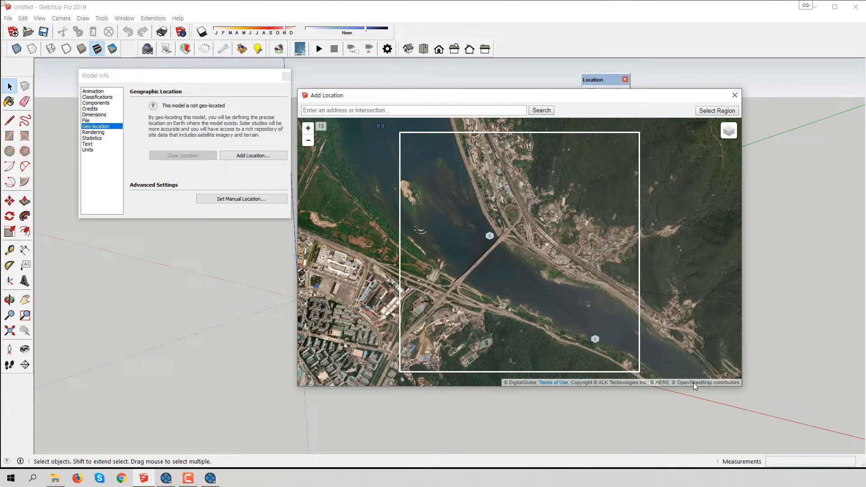
Select the region around the bridge, grab it into the SketchUp model, and close Model Info.
left_click(718, 111)
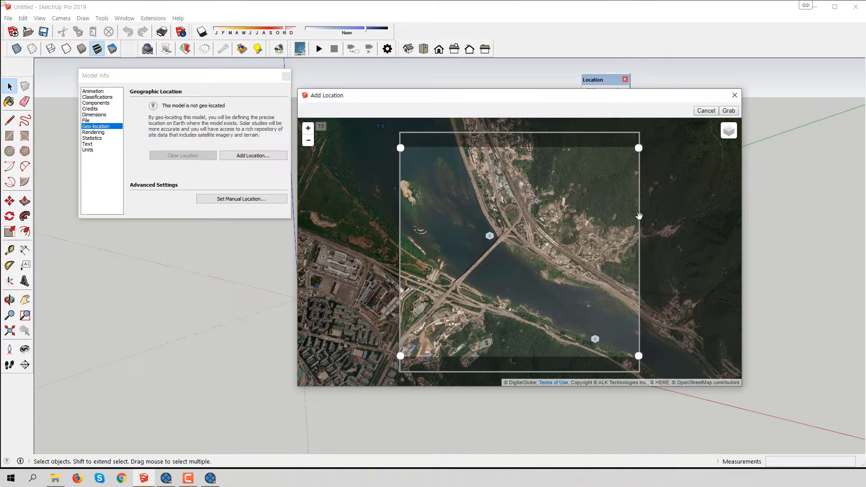
left_click_drag(639, 148, 676, 148)
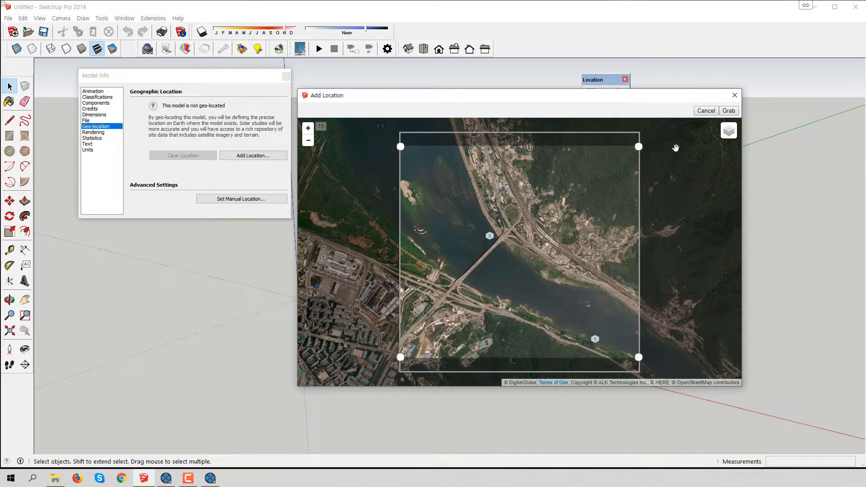
mouse_move(731, 140)
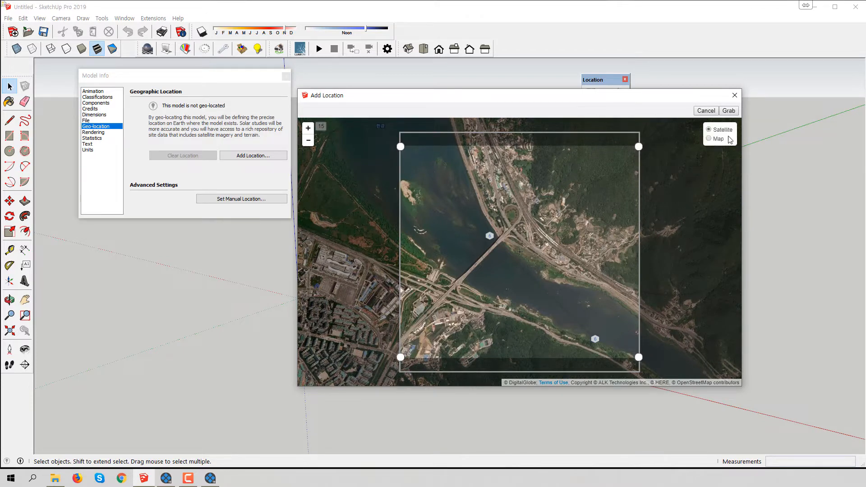
left_click(729, 111)
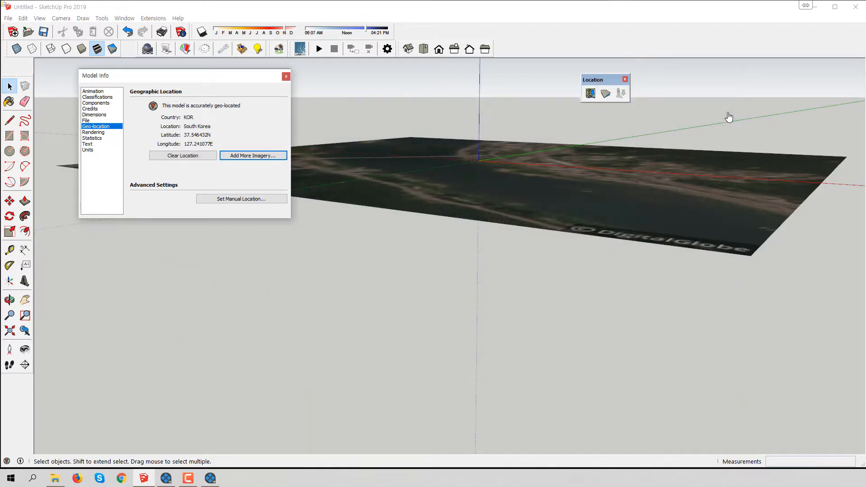
left_click(286, 76)
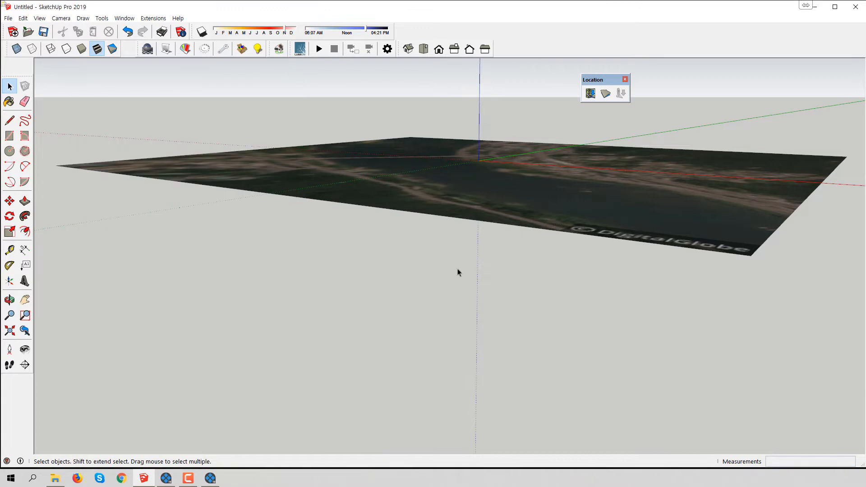
Select the imported site image and examine it from above along with its available group commands.
middle_click_drag(486, 167, 488, 186)
left_click(487, 186)
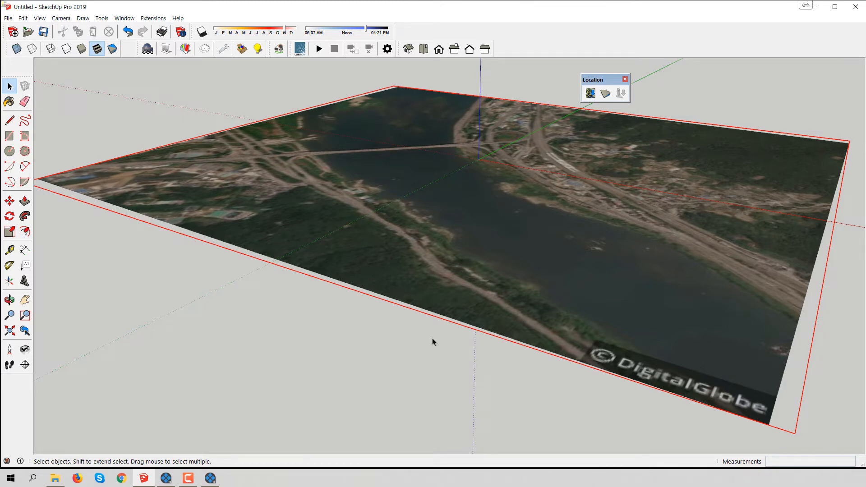
right_click(295, 168)
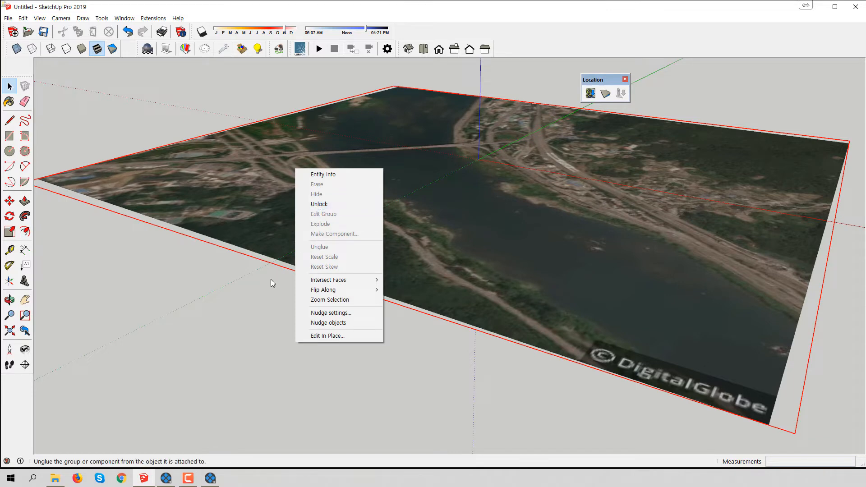
left_click(259, 281)
left_click(307, 229)
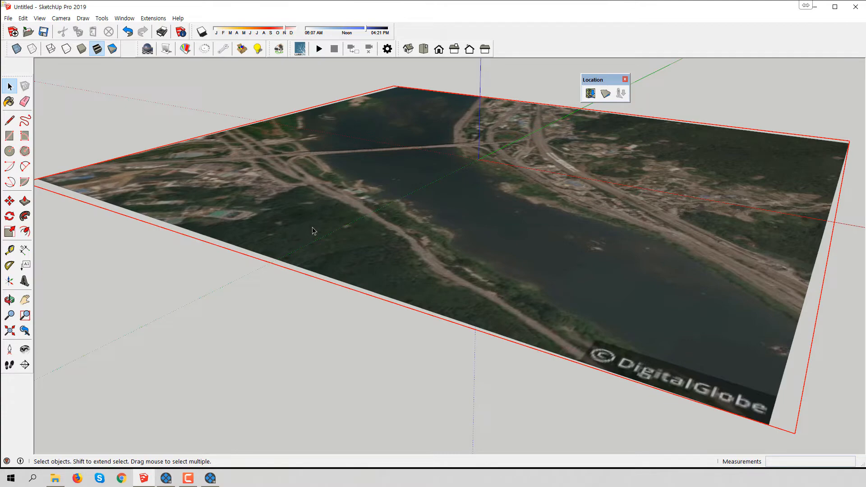
middle_click_drag(345, 224, 329, 165)
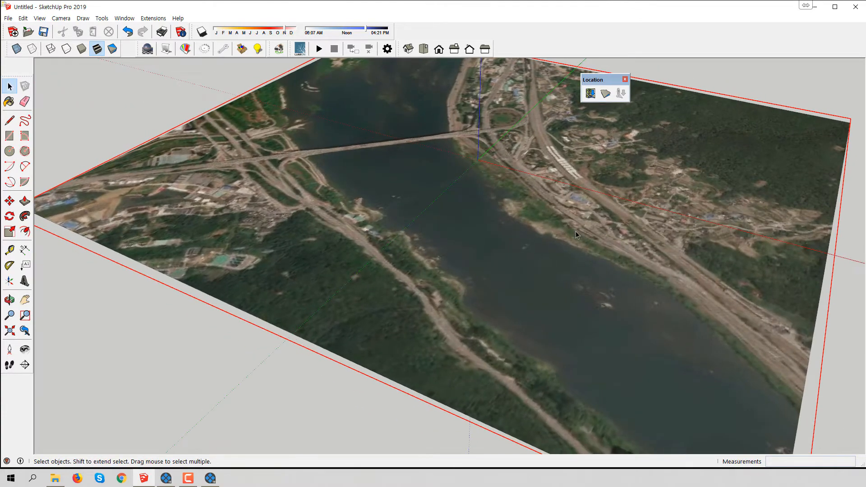
Turn on the terrain for the imported site and view its relief from the bridge side.
middle_click_drag(576, 231, 519, 246)
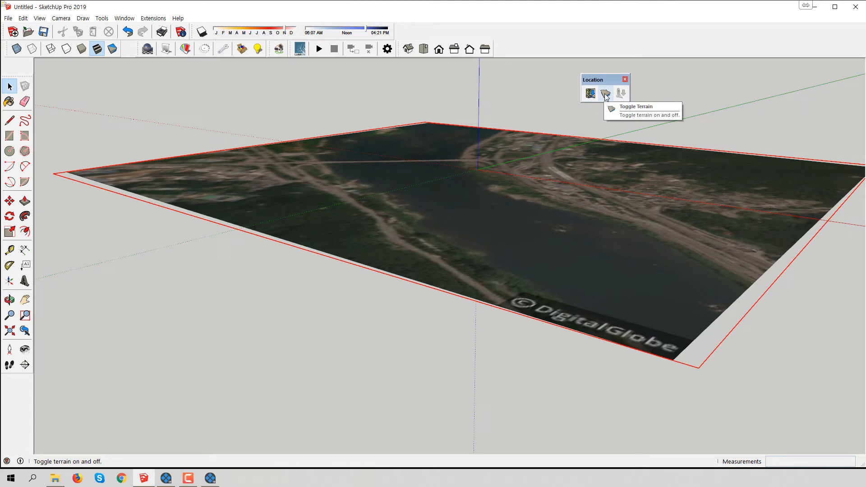
left_click(606, 95)
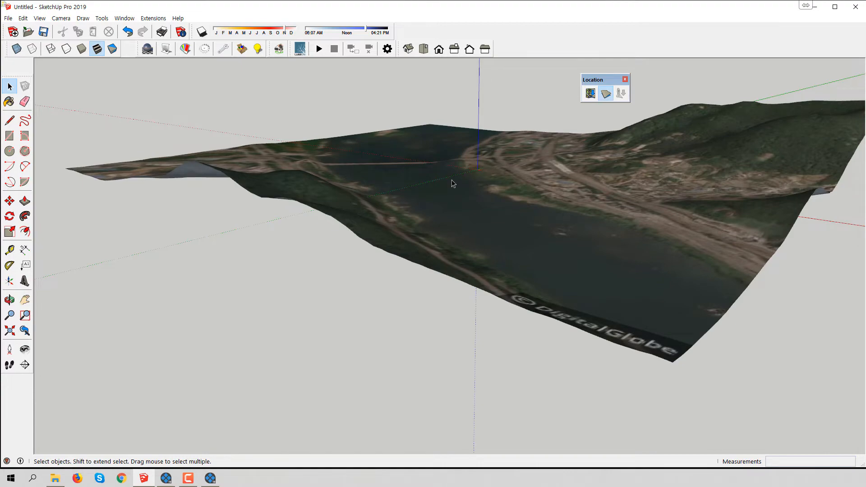
middle_click_drag(453, 183, 538, 248)
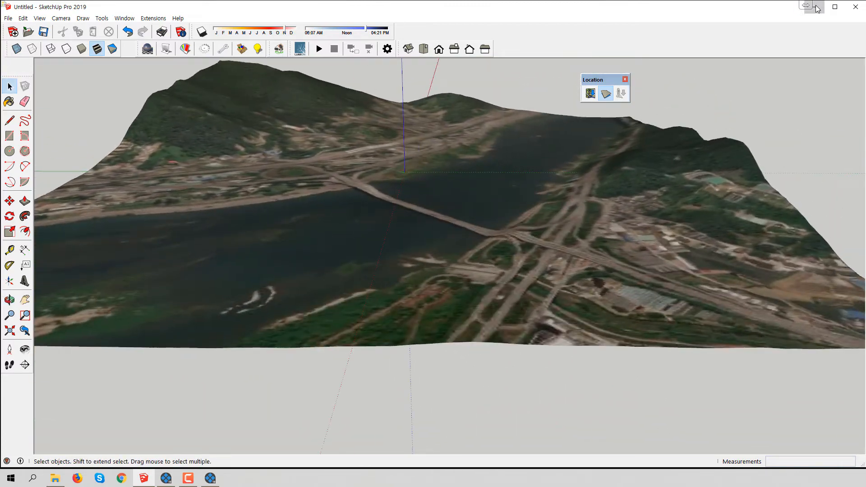
Switch to ARCHLine.XP, import the framed satellite map area as terrain, and activate the 3D view.
left_click(817, 7)
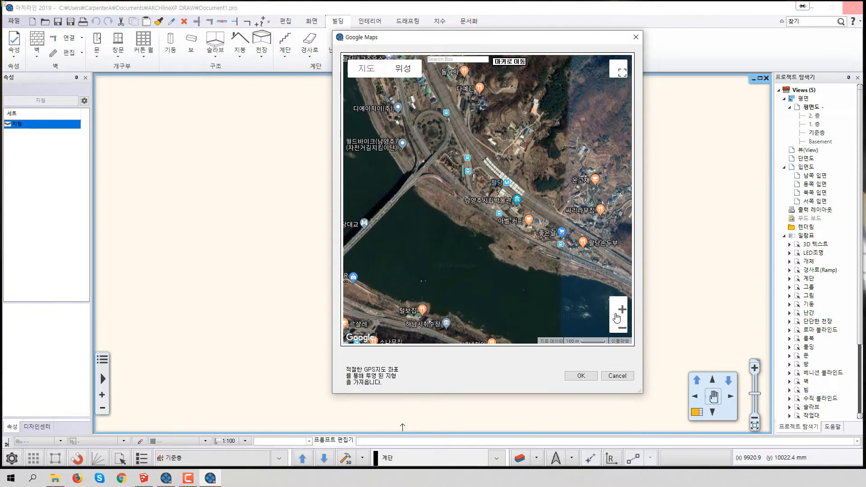
left_click(582, 377)
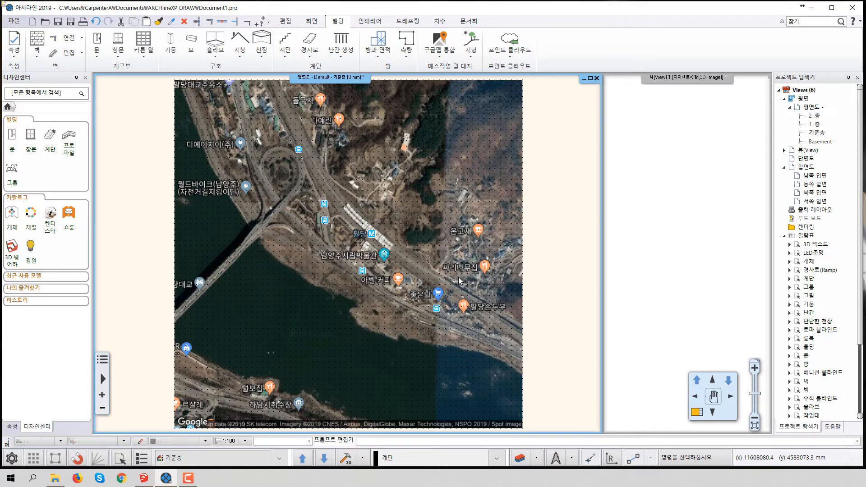
left_click(345, 459)
left_click(689, 256)
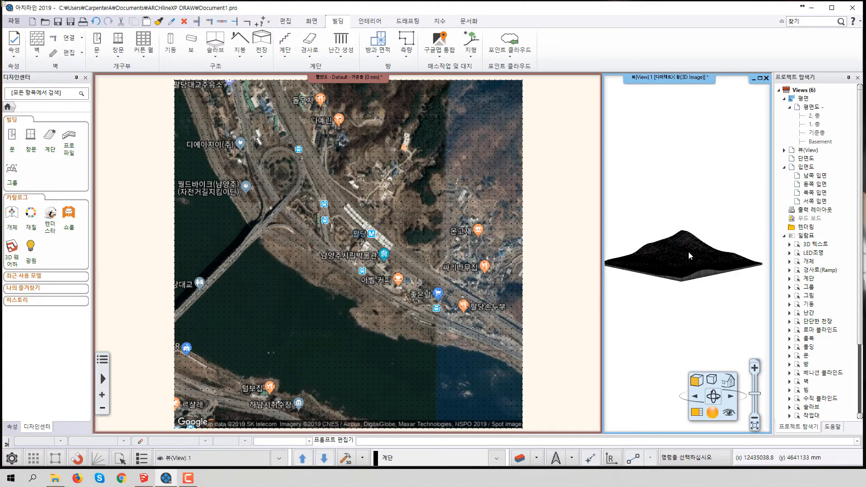
Maximize the 3D view and examine the triangulated terrain mesh with its satellite texture up close.
middle_click_drag(689, 243, 687, 254)
scroll(688, 252, "up", 4)
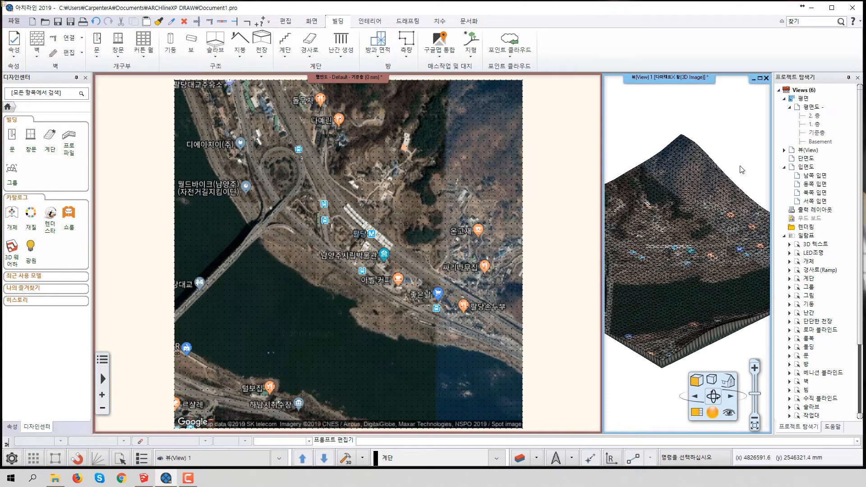
left_click(761, 78)
middle_click_drag(300, 243, 606, 238)
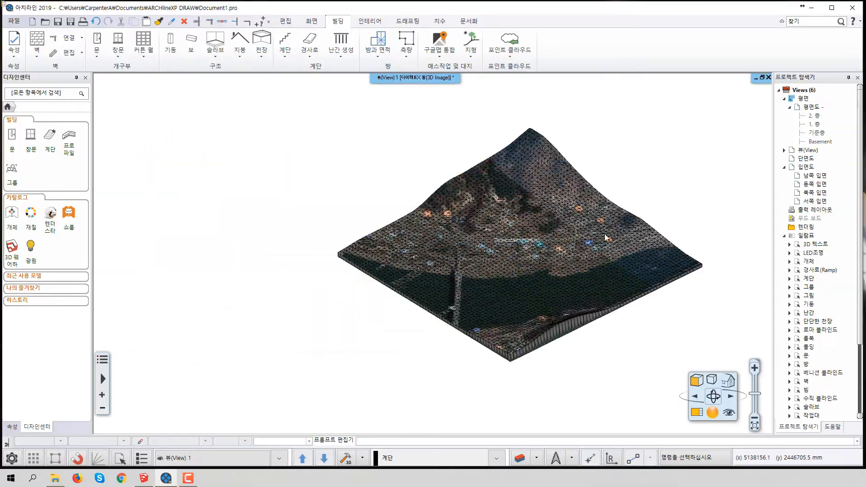
scroll(623, 224, "up", 6)
middle_click_drag(393, 272, 525, 334)
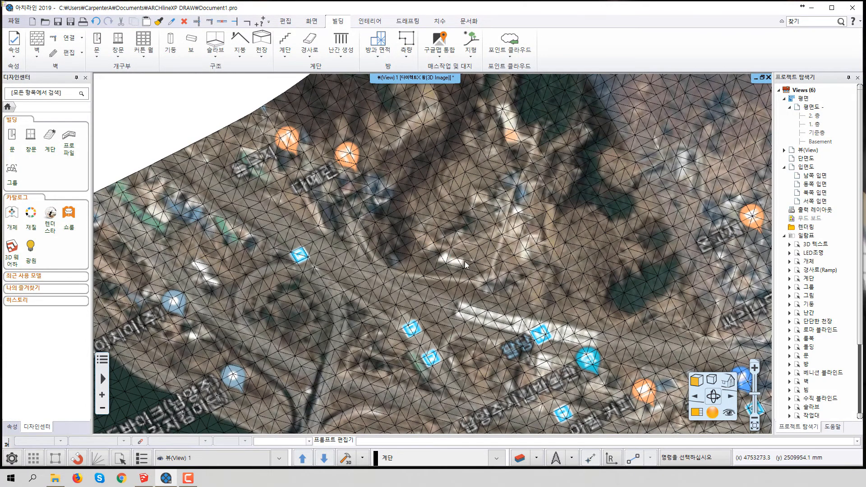
Change the terrain's 3D 표현 (3D representation) to 윤곽선 (contour lines).
scroll(466, 262, "down", 2)
scroll(466, 262, "up", 2)
right_click(462, 194)
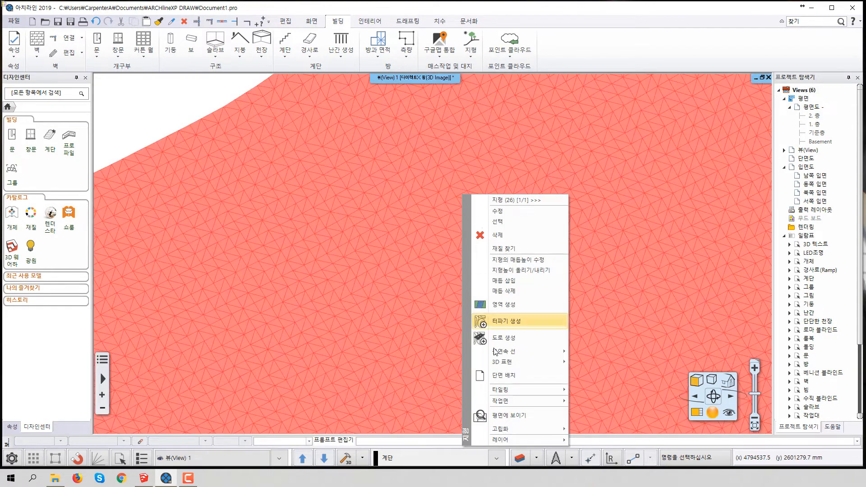
mouse_move(509, 363)
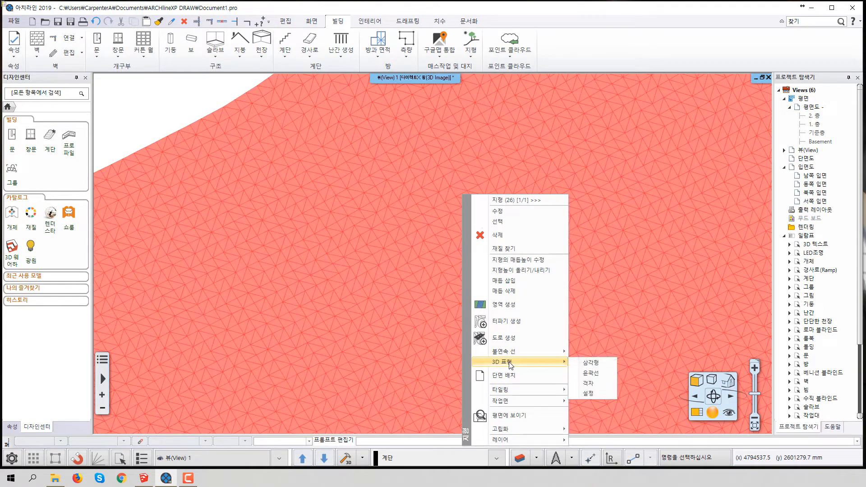
left_click(591, 373)
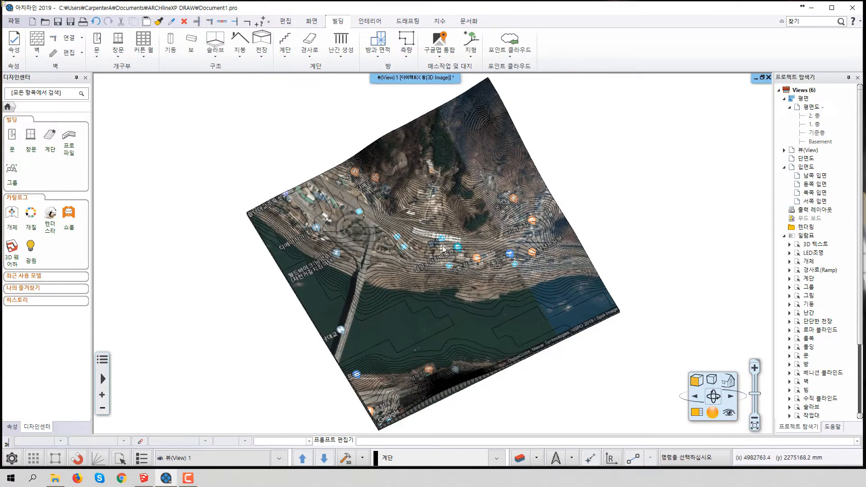
Inspect the contour lines up close, then change the terrain's 3D 표현 (3D representation) to 격자 (grid) and examine the mesh.
middle_click_drag(442, 246, 424, 224)
scroll(431, 249, "up", 5)
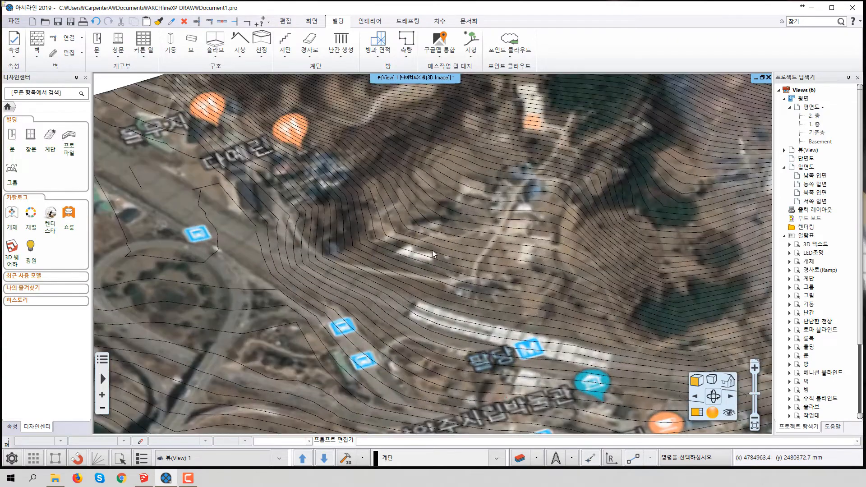
scroll(460, 264, "down", 5)
middle_click_drag(460, 264, 440, 244)
right_click(437, 214)
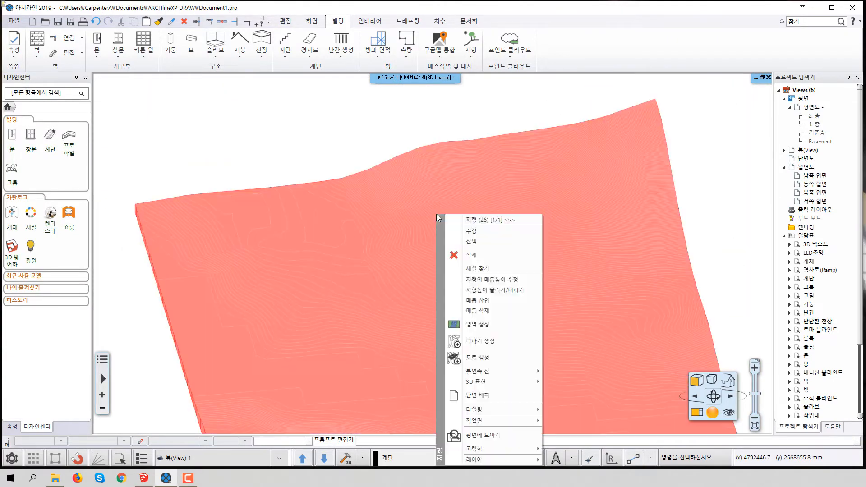
mouse_move(494, 381)
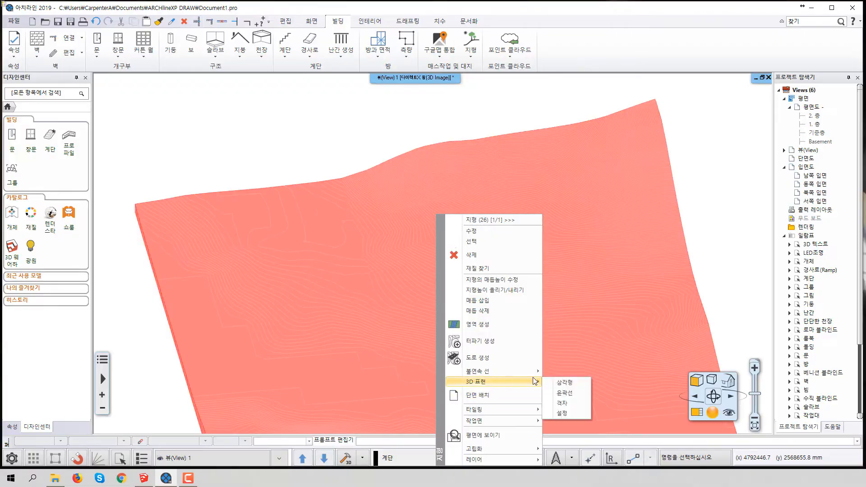
left_click(577, 404)
scroll(429, 294, "up", 5)
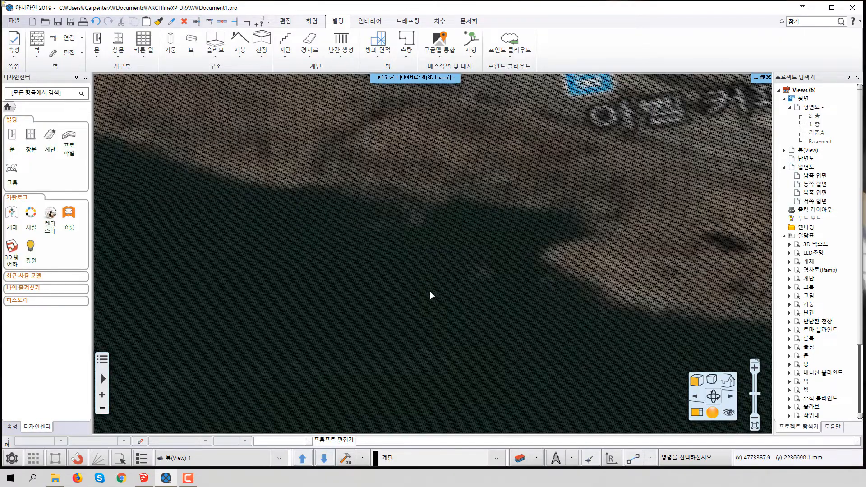
scroll(430, 292, "up", 2)
mouse_move(435, 221)
middle_mouse_down()
mouse_move(433, 260)
mouse_move(443, 169)
mouse_move(455, 185)
mouse_move(450, 215)
middle_mouse_up()
Set the terrain's 3D 표현 (3D representation) back to 윤곽선 (contour lines) and view the hillside relief.
right_click(450, 204)
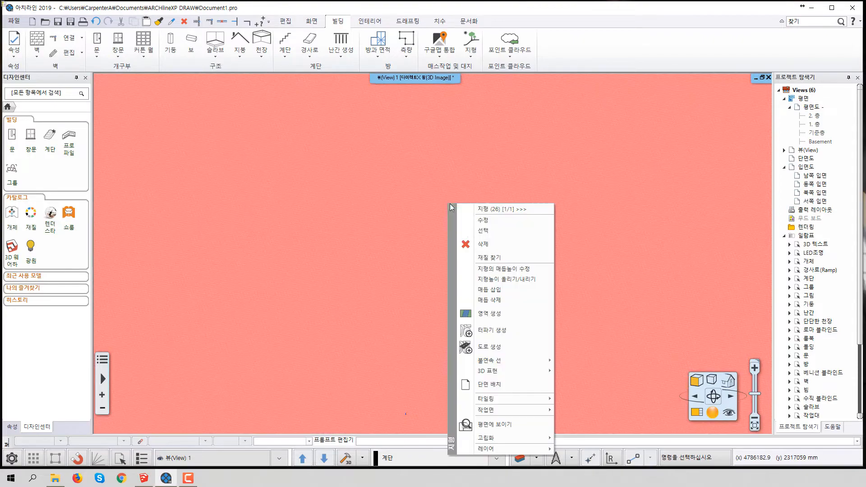
mouse_move(514, 370)
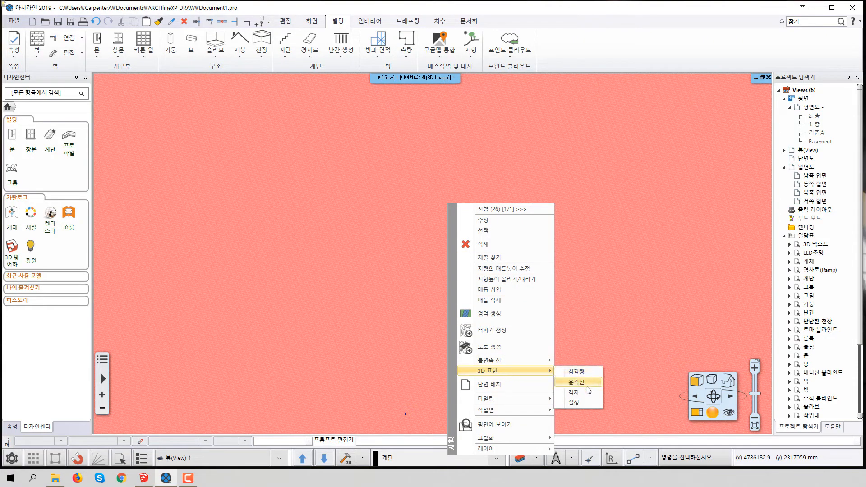
left_click(577, 382)
scroll(432, 227, "up", 5)
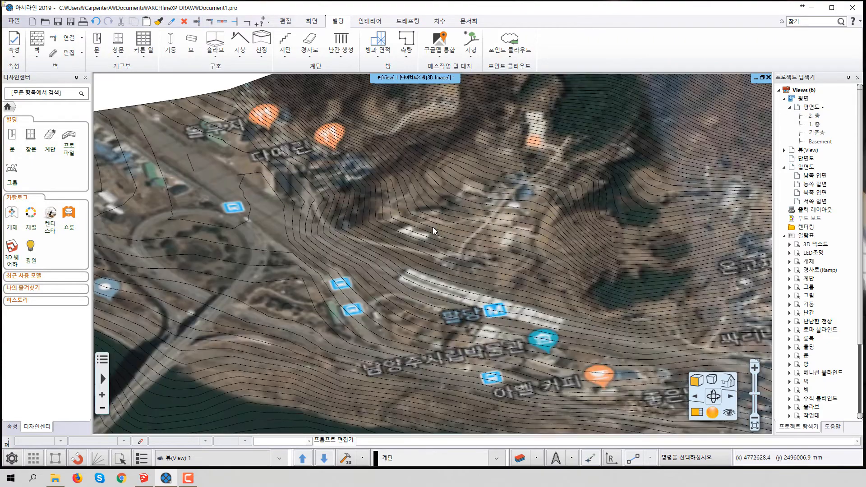
mouse_move(442, 272)
middle_mouse_down()
mouse_move(457, 237)
mouse_move(435, 258)
middle_mouse_up()
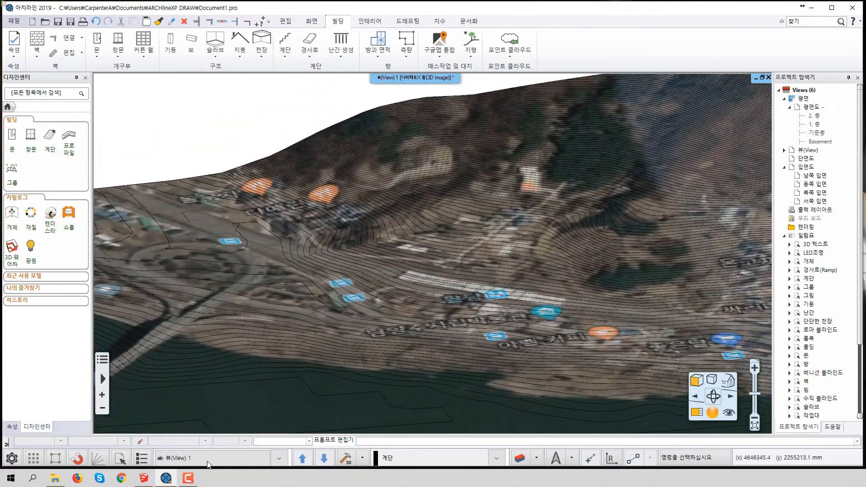
Switch between SketchUp and ARCHLine.XP to compare the terrain relief around the bridge with the contour-lined hillside.
left_click(143, 478)
mouse_move(447, 204)
middle_mouse_down()
mouse_move(431, 256)
mouse_move(447, 230)
mouse_move(443, 256)
middle_mouse_up()
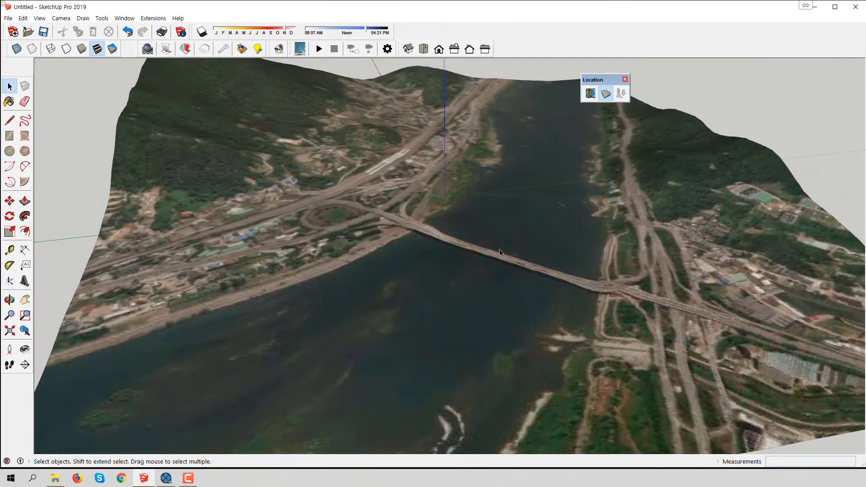
left_click(166, 478)
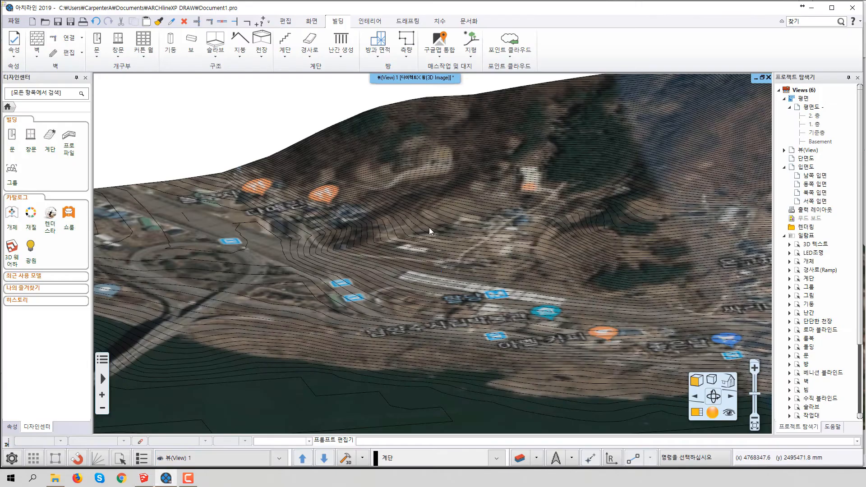
scroll(425, 279, "up", 5)
middle_click_drag(425, 279, 305, 267)
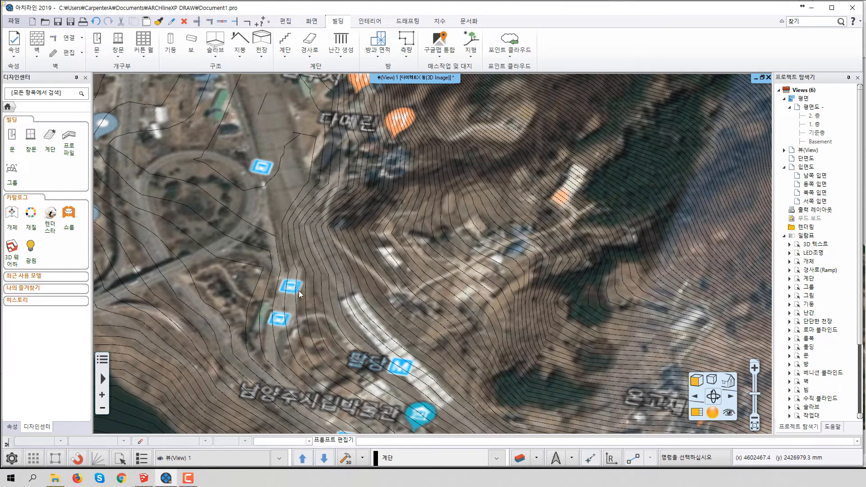
left_click(144, 479)
middle_click_drag(455, 247, 465, 280)
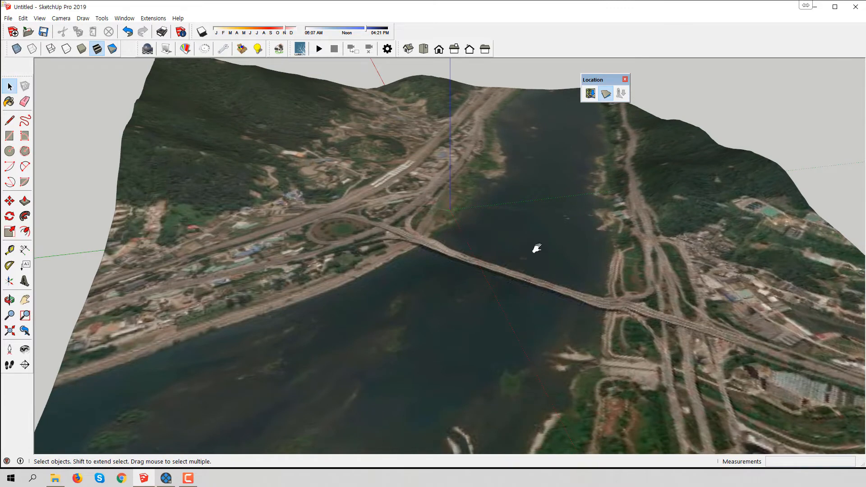
middle_click_drag(537, 248, 555, 247)
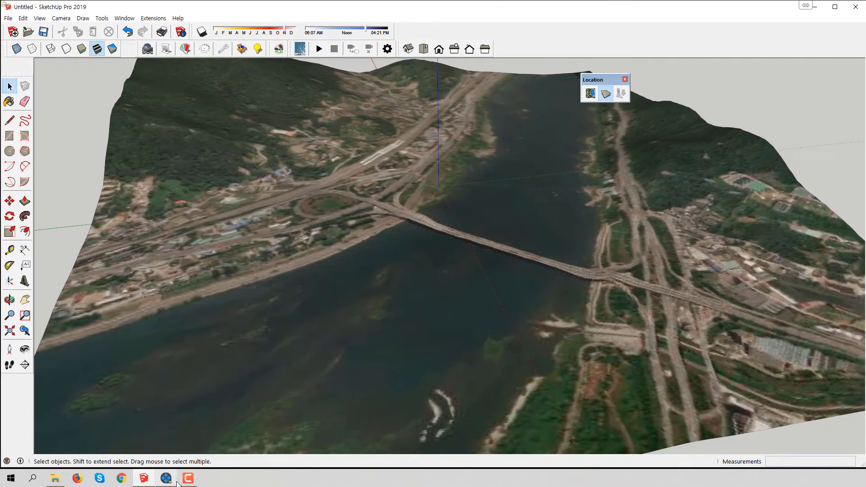
Switch to ARCHLine.XP and examine the side walls, underside and highest corner of the terrain body, leaving the terrain deselected.
left_click(166, 478)
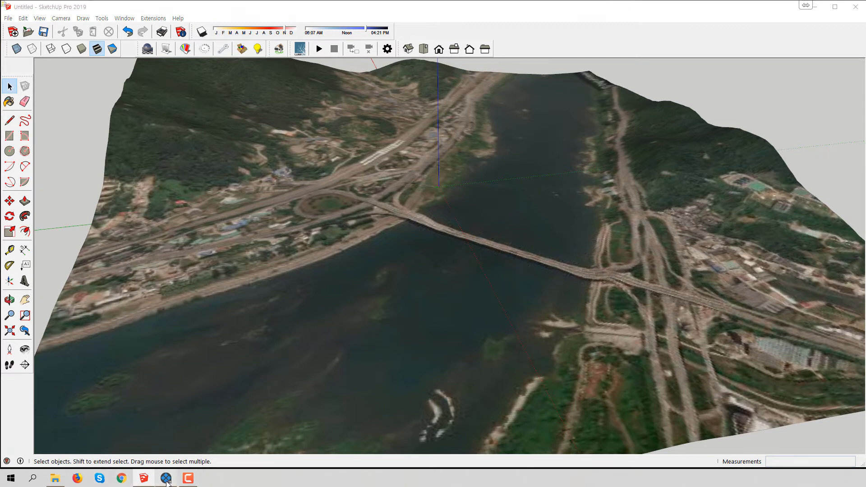
scroll(456, 249, "down", 5)
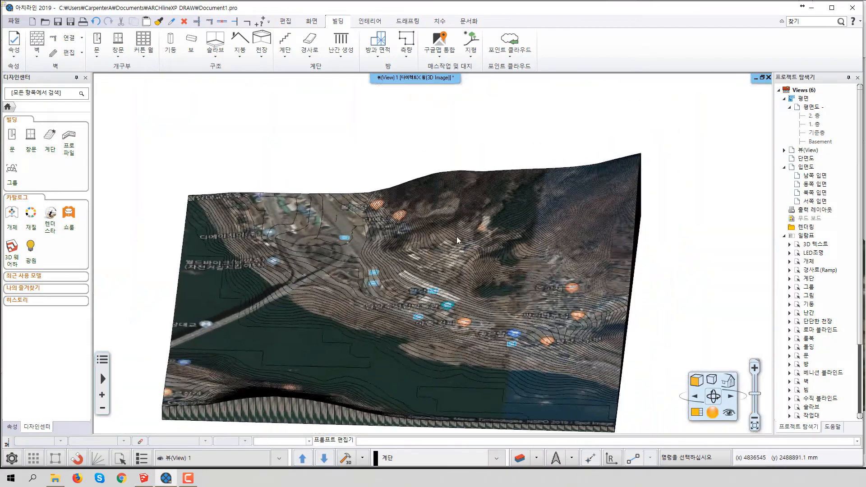
middle_click_drag(457, 236, 310, 188)
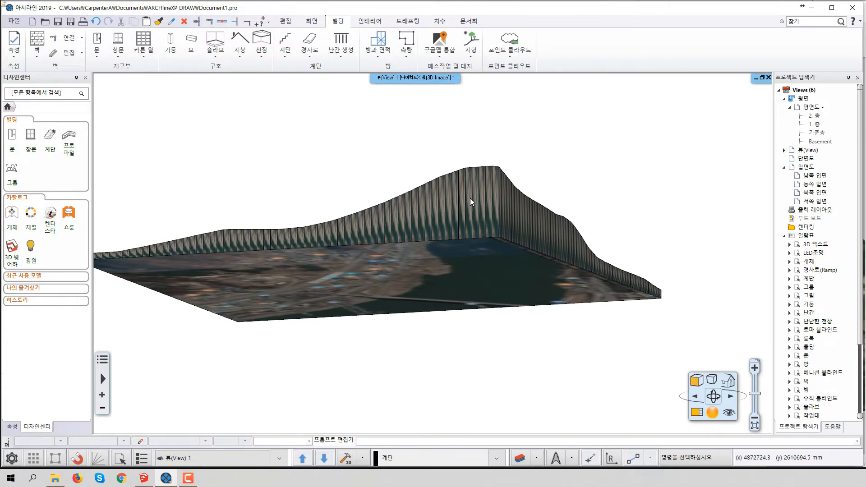
scroll(499, 189, "up", 2)
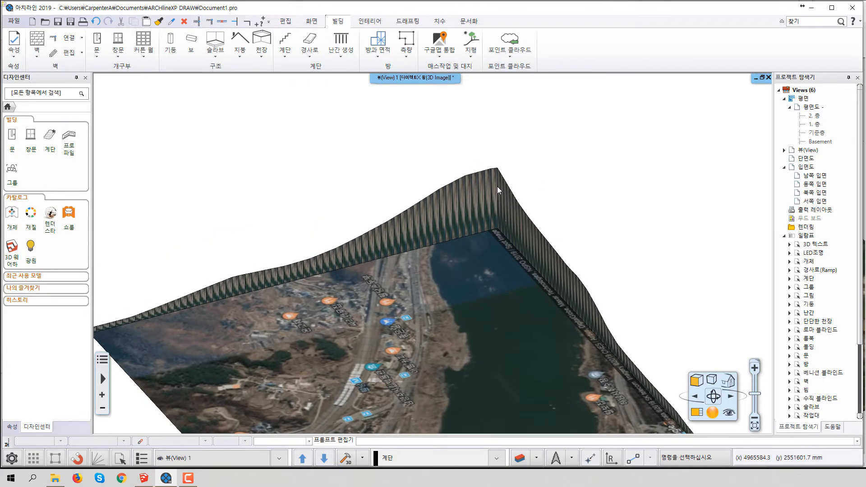
middle_click_drag(497, 186, 488, 223)
left_click(492, 189)
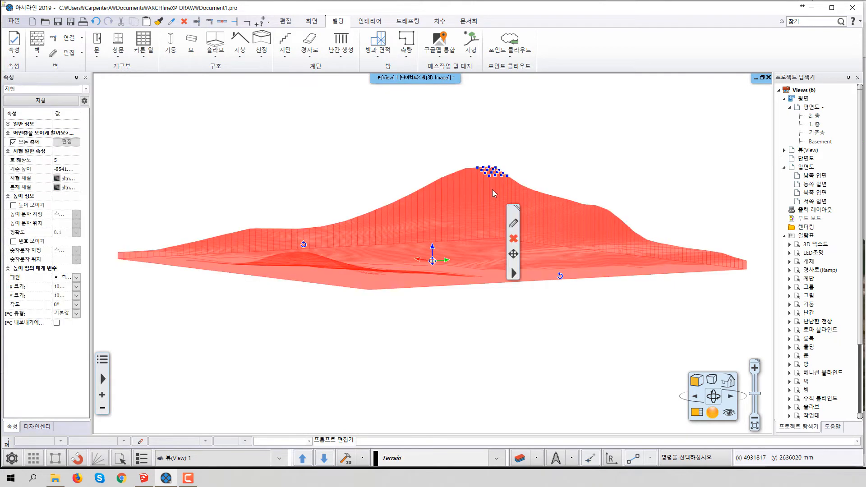
left_click(499, 211)
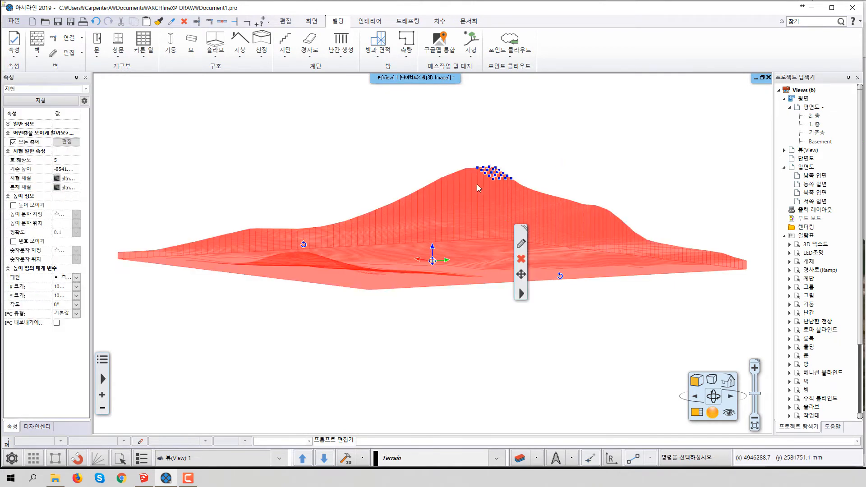
key("Escape")
middle_click_drag(480, 188, 442, 261)
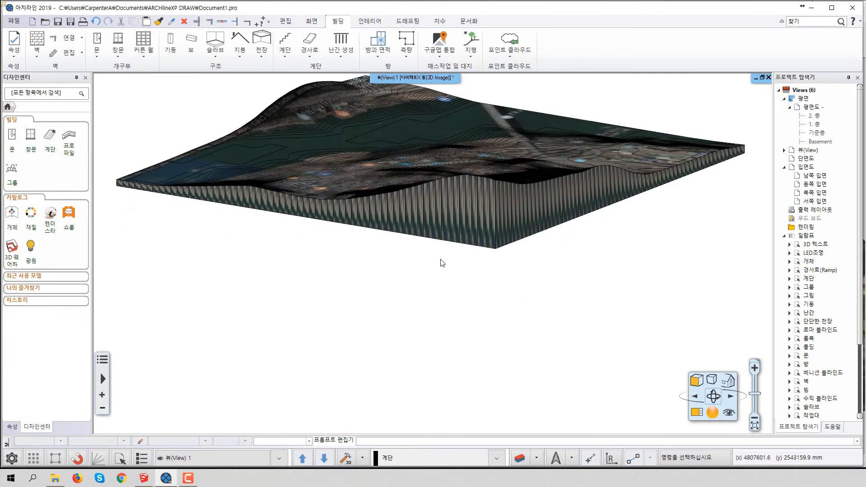
Switch to SketchUp and inspect the whole terrain's edges and extents, selecting it briefly and deselecting it.
left_click(143, 479)
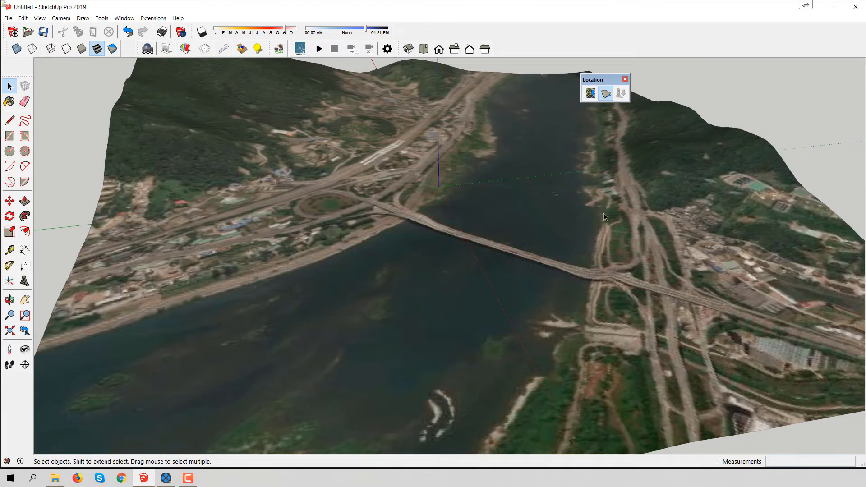
middle_click_drag(604, 213, 622, 233)
scroll(610, 243, "down", 3)
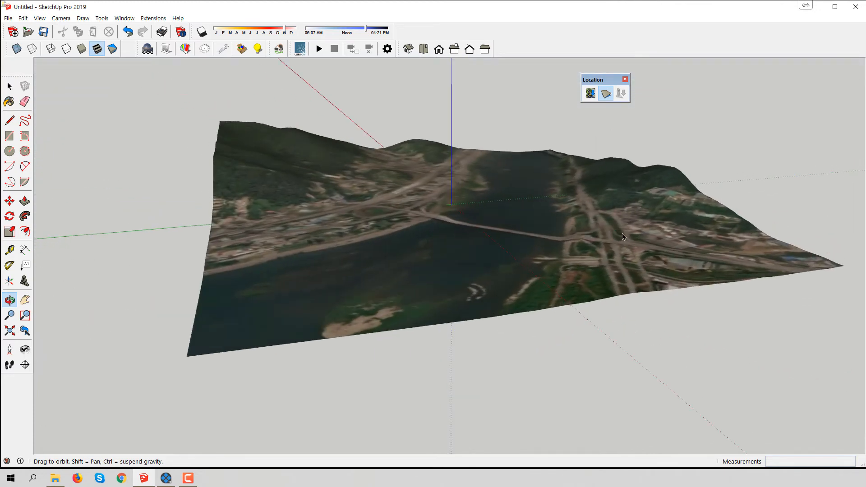
left_click(324, 213)
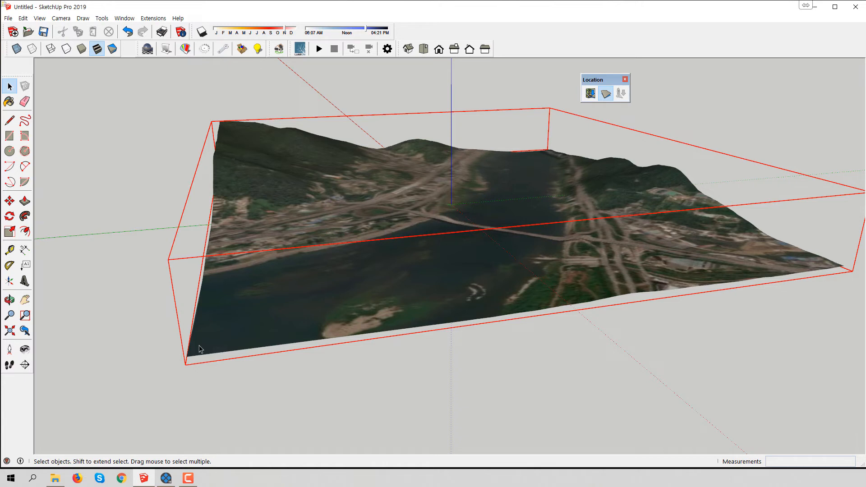
left_click(348, 433)
Switch to ARCHLine.XP and inspect the solid terrain from its hill corner, selecting it briefly and deselecting it.
left_click(166, 478)
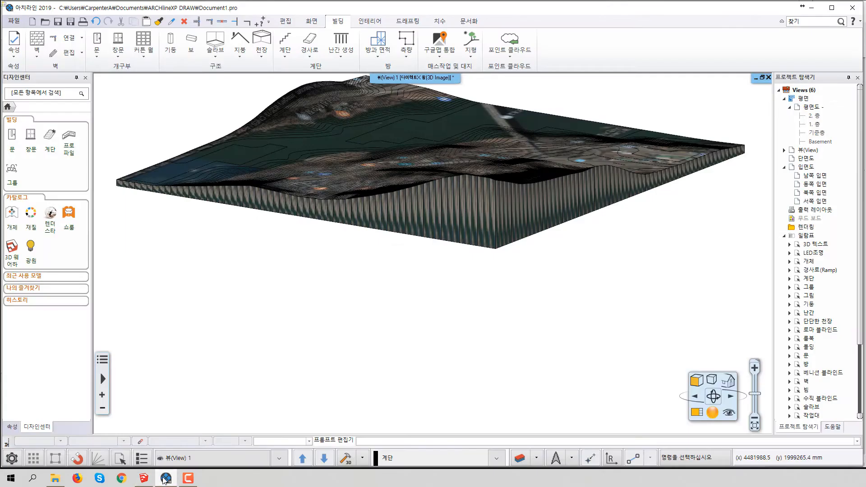
middle_click_drag(474, 203, 382, 163)
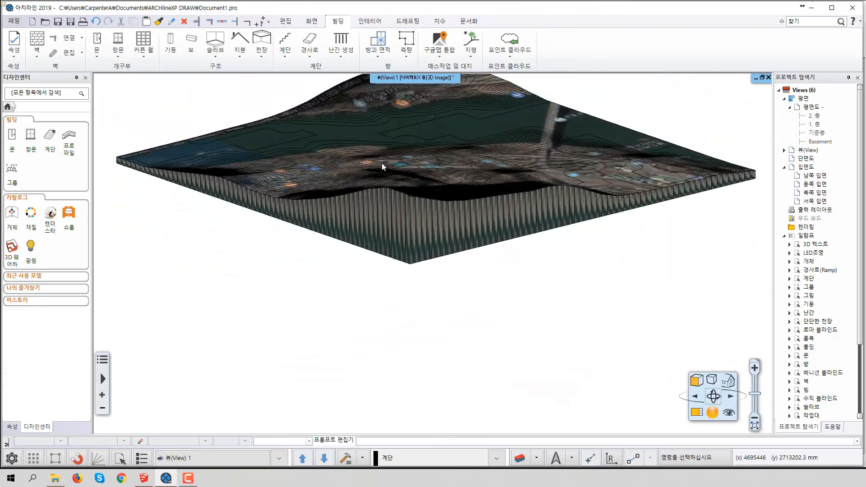
left_click(381, 119)
left_click(547, 113)
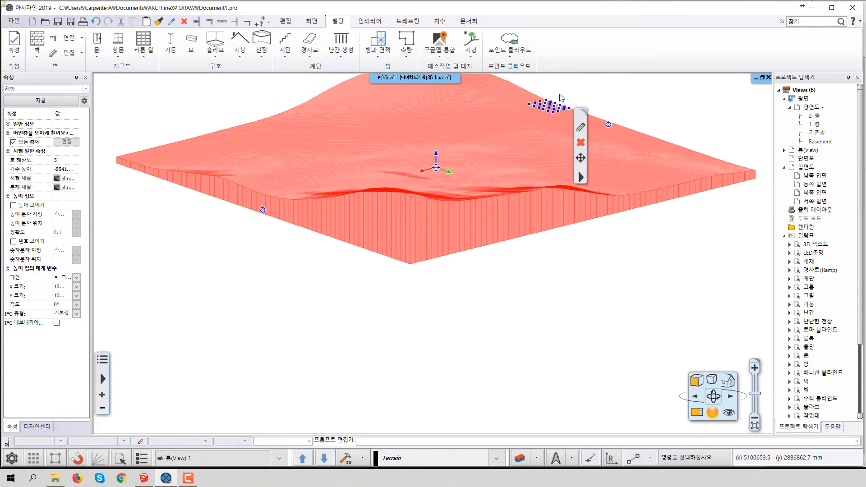
left_click(306, 286)
middle_click_drag(371, 202, 378, 224)
Restore the maximized 3D view to show the floor plan and terrain side by side, and reorient the terrain.
left_click(763, 78)
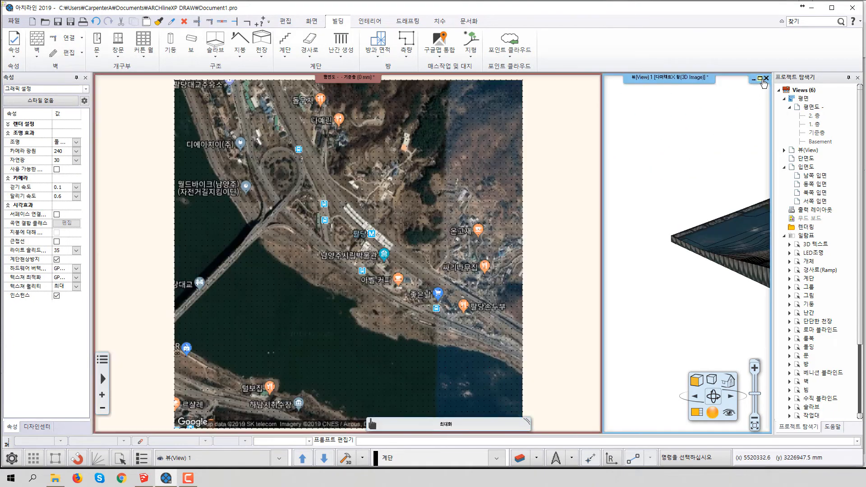
left_click(399, 201)
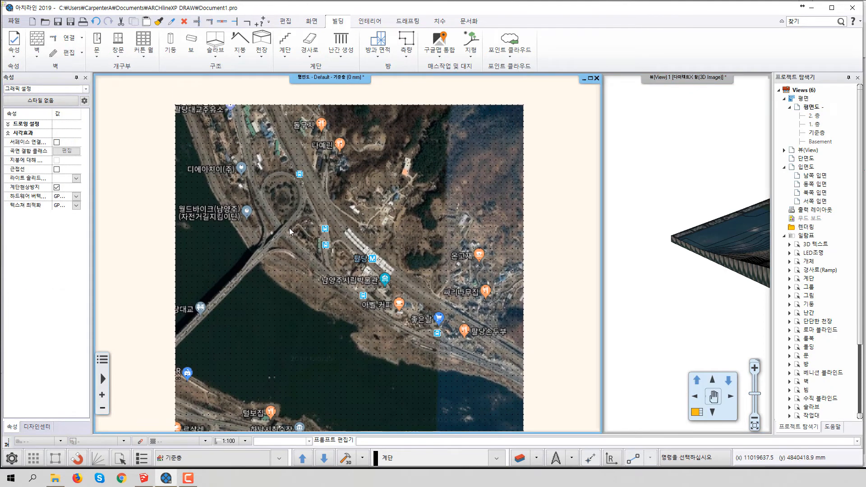
left_click(738, 233)
middle_click_drag(738, 233, 704, 239)
Switch to SketchUp and examine the river terrain from several directions, checking briefly against the ARCHLine.XP views.
left_click(143, 481)
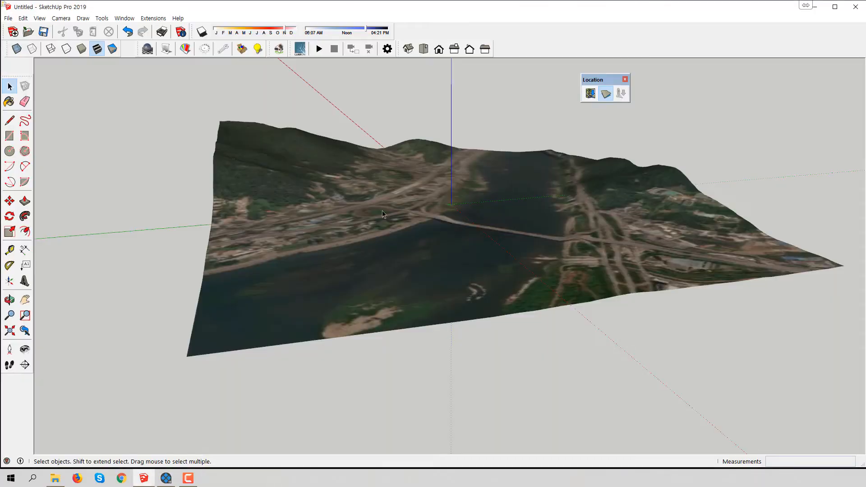
middle_click_drag(413, 228, 406, 246)
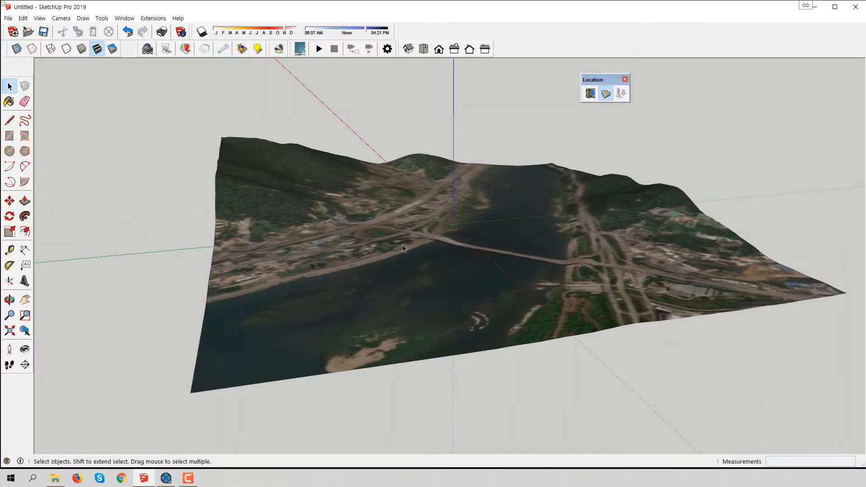
mouse_move(466, 252)
middle_mouse_down()
mouse_move(456, 226)
mouse_move(443, 249)
mouse_move(452, 248)
middle_mouse_up()
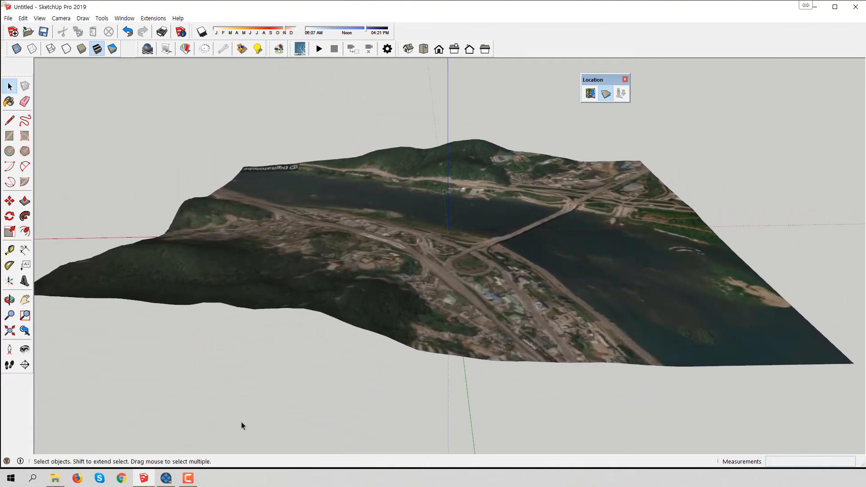
left_click(166, 479)
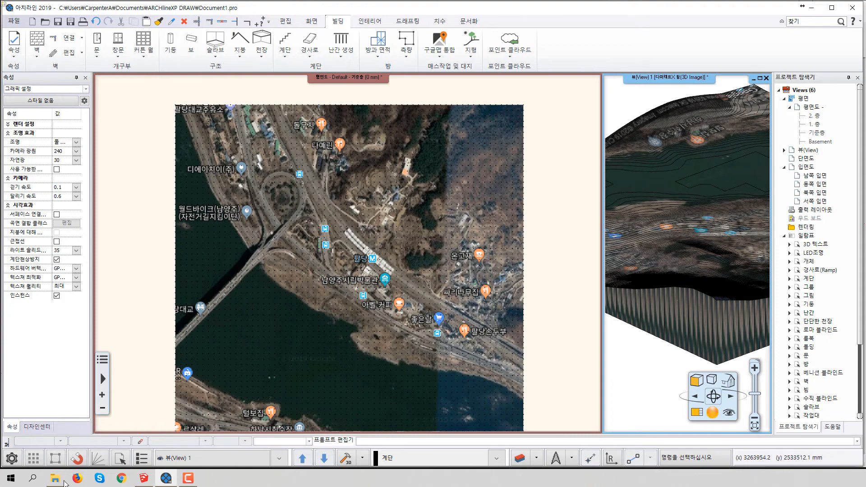
left_click(144, 478)
middle_click_drag(490, 204, 341, 297)
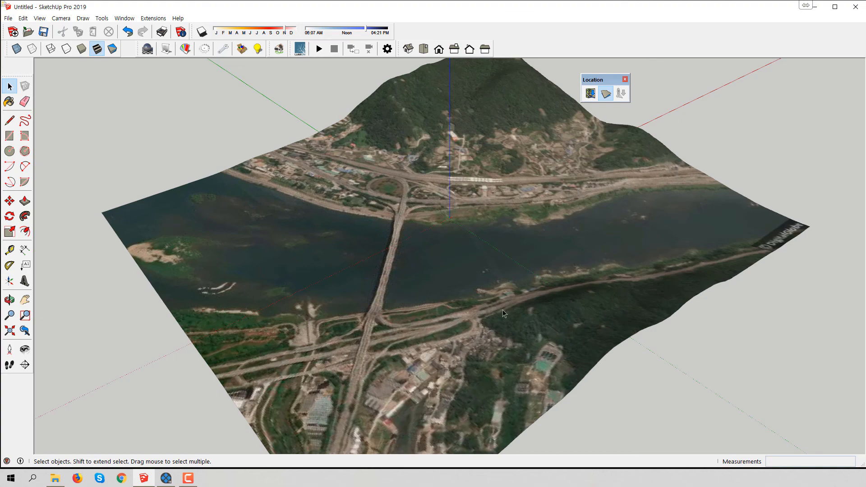
middle_click_drag(514, 314, 449, 271)
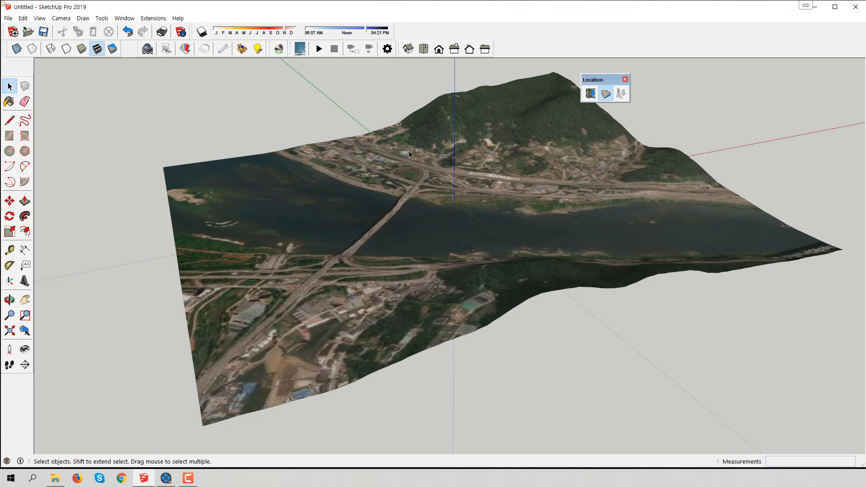
middle_click_drag(442, 244, 437, 318)
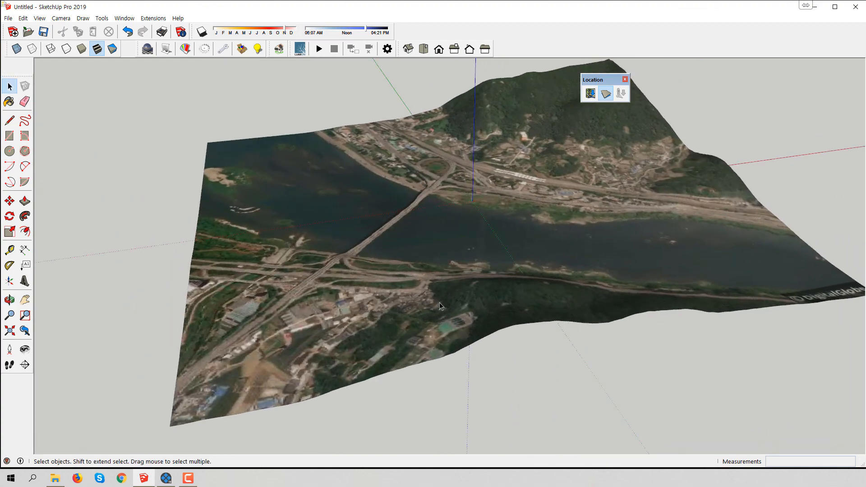